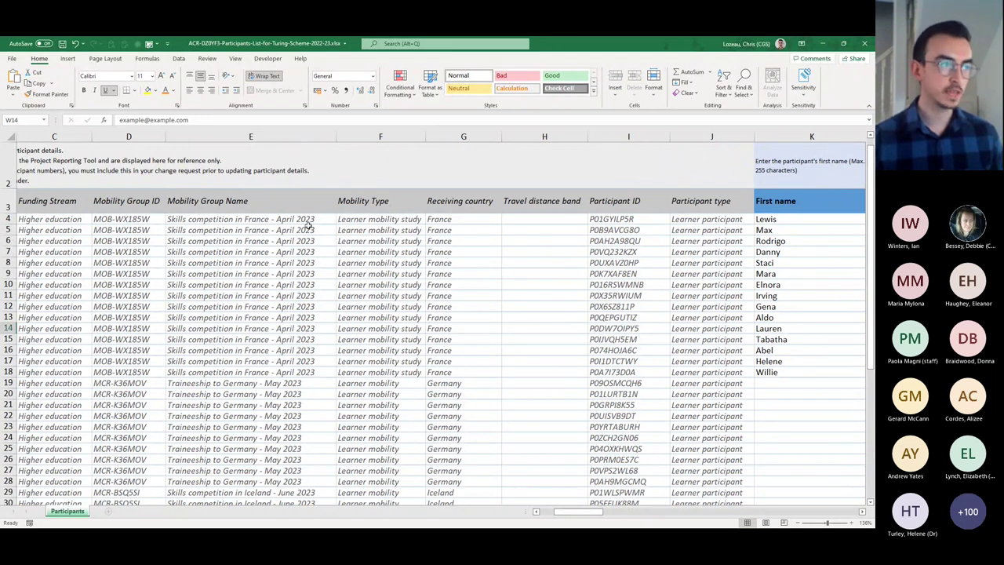
scroll(289, 300, "down", 2)
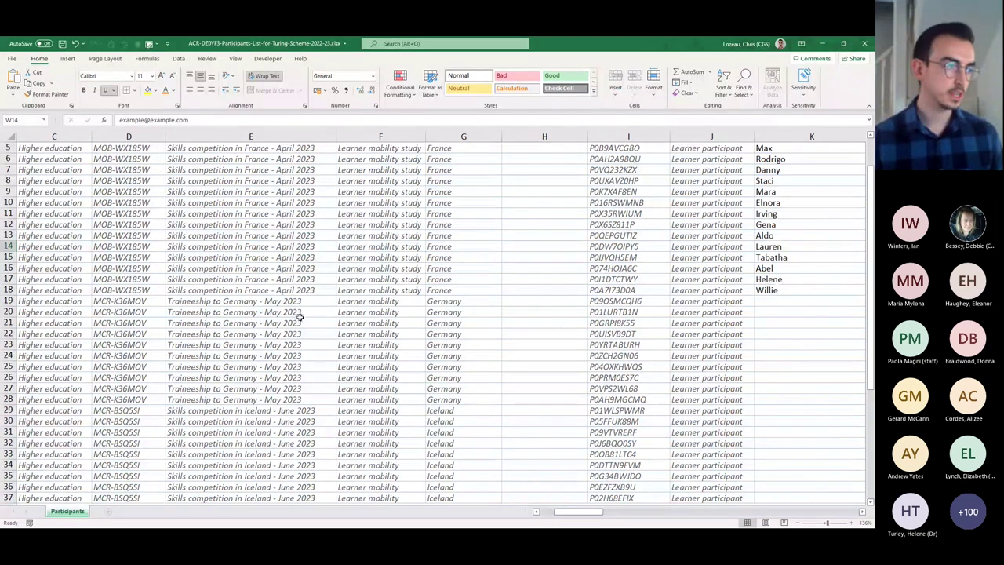
scroll(291, 314, "up", 2)
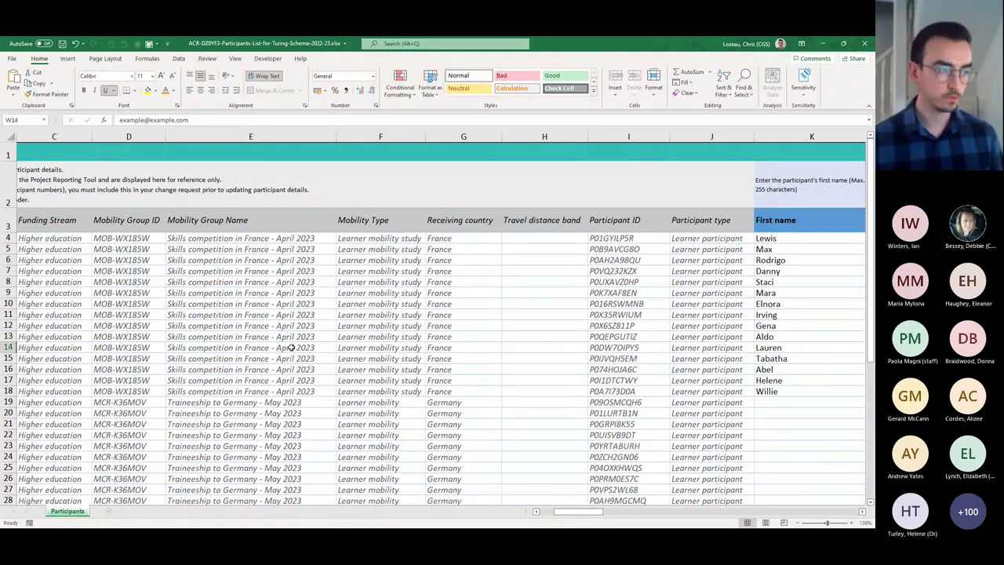
scroll(291, 397, "down", 1)
scroll(292, 397, "down", 1)
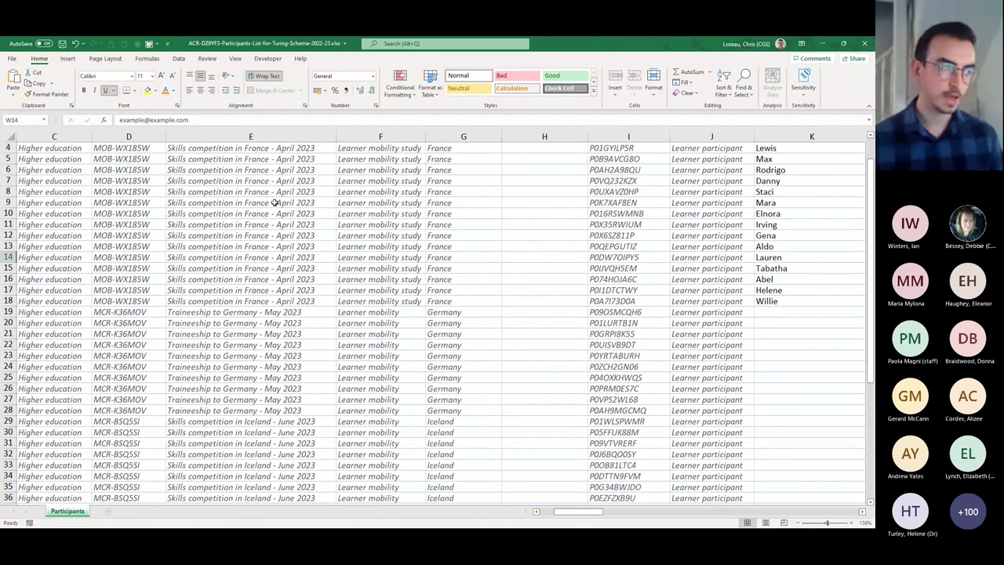
scroll(276, 349, "up", 2)
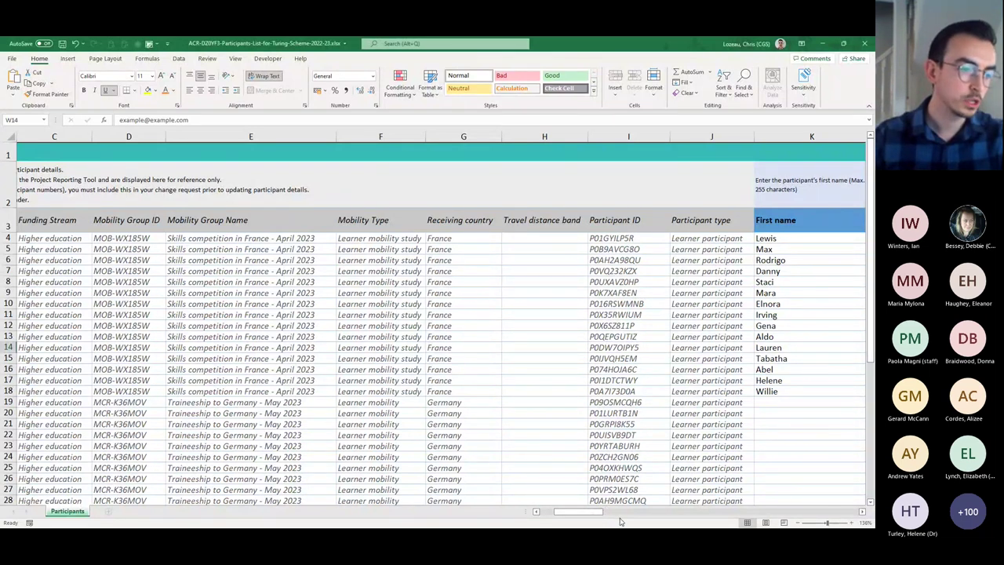
Step: Set row 5's Remove participant cell (AR5) to YES from its dropdown
scroll(620, 522, "right", 15)
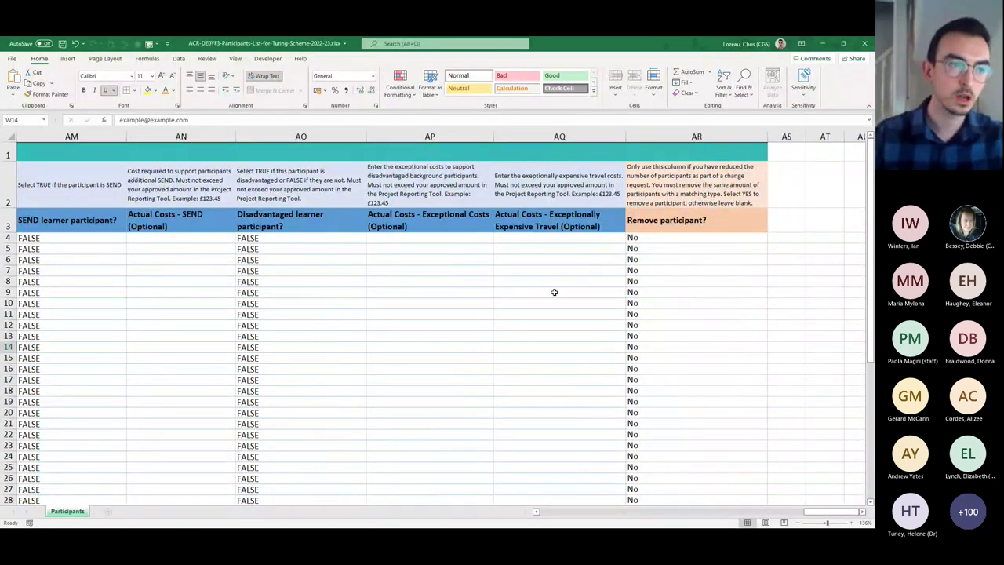
left_click(688, 249)
left_click(772, 249)
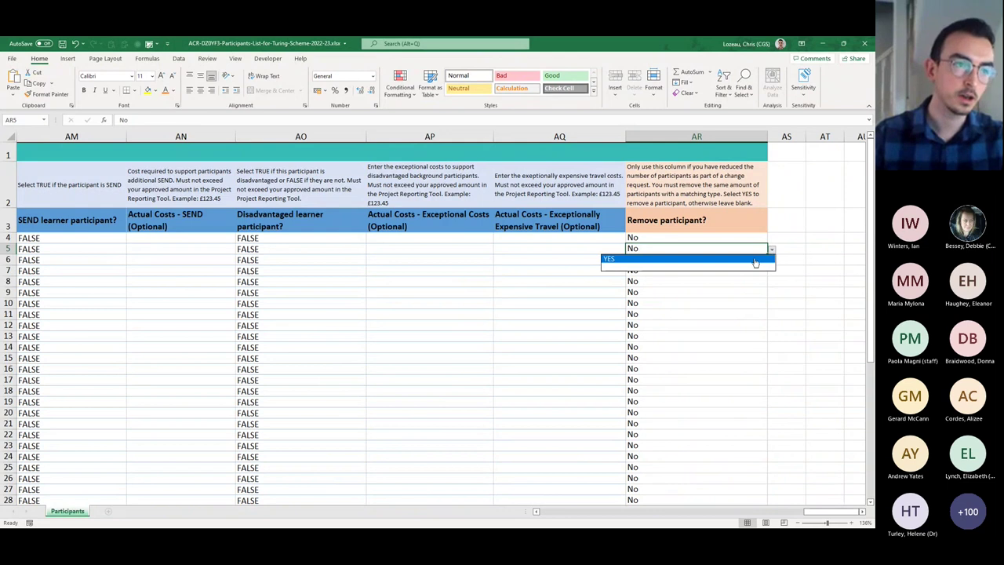
left_click(789, 238)
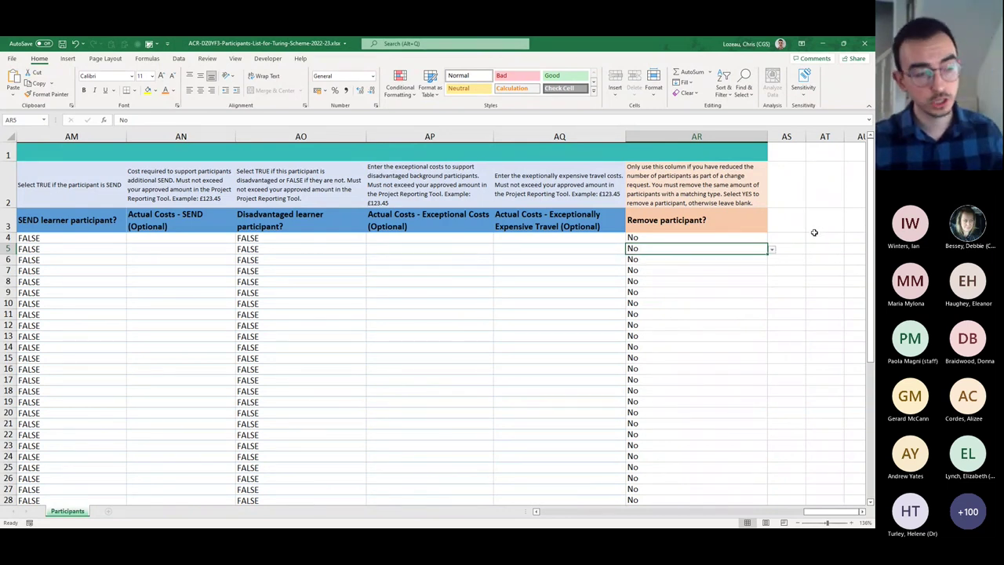
left_click(772, 249)
left_click(691, 267)
Step: Set AR9 and AR15 to YES under Remove participant as well
left_click(743, 294)
left_click(772, 292)
left_click(741, 310)
left_click(769, 357)
left_click(770, 358)
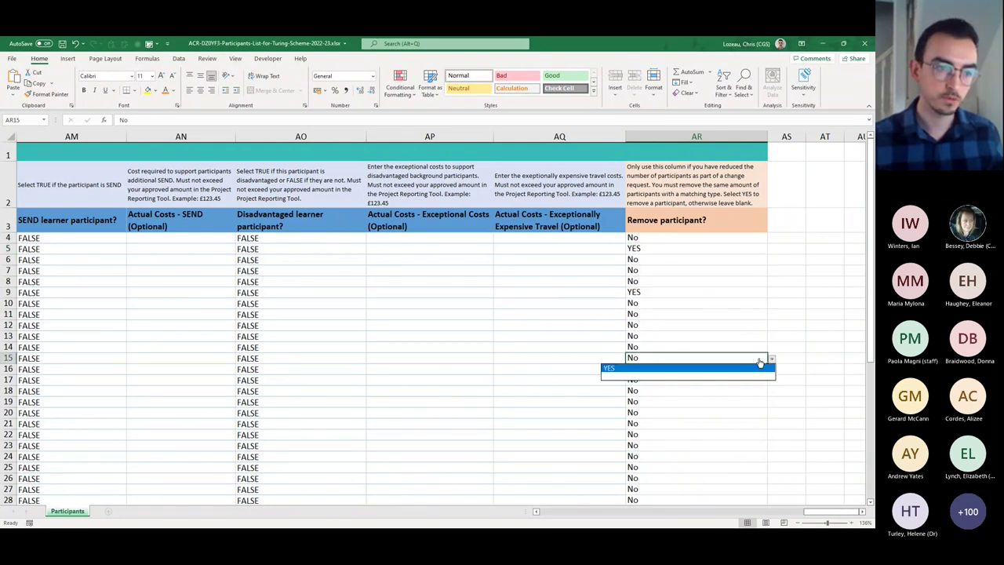
left_click(755, 371)
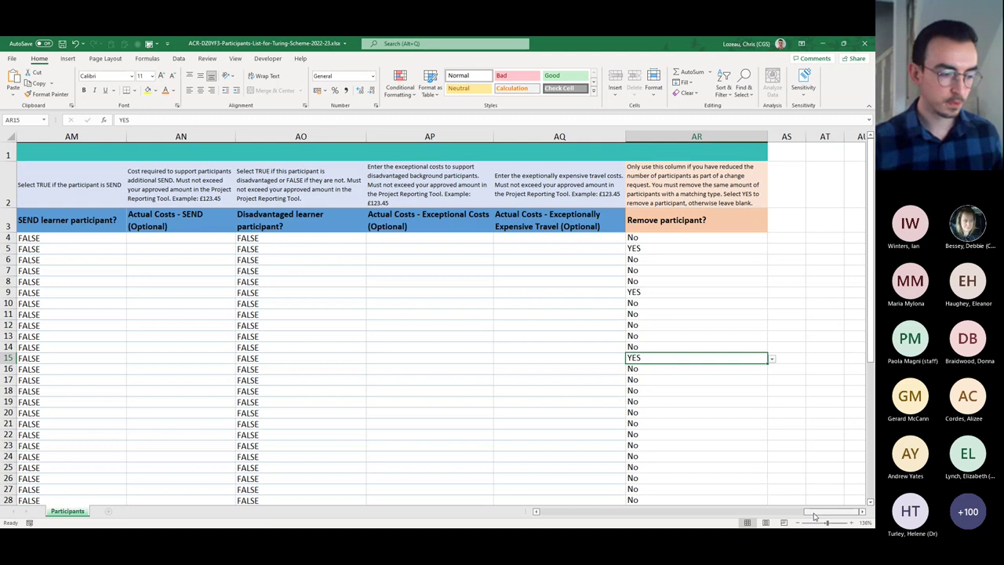
left_click_drag(814, 515, 579, 515)
Step: Scroll back to columns F–N and select the first-name cell K14
left_click_drag(502, 348, 738, 345)
left_click(538, 347)
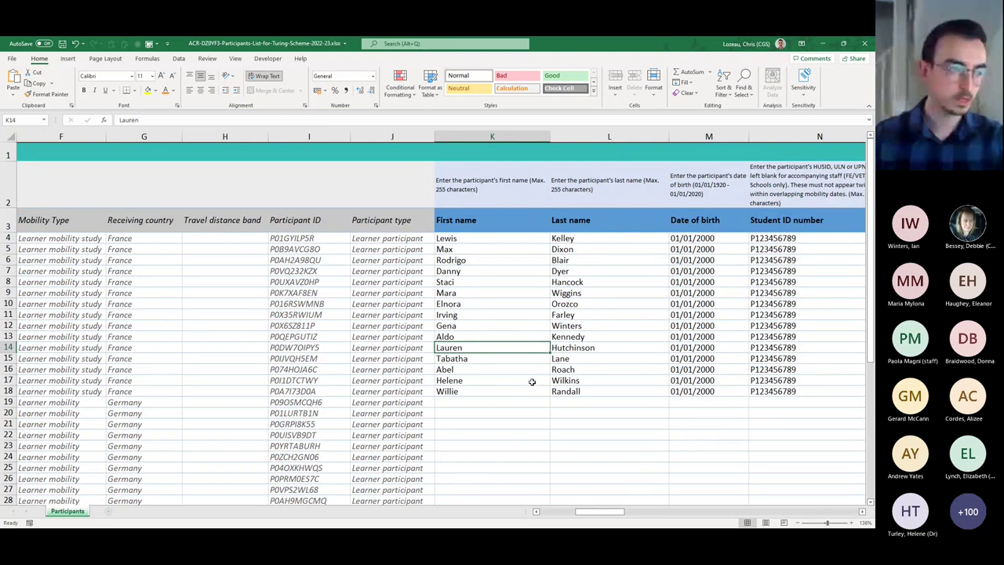
Step: Clear the name, birth date and student ID details in K16:N18
left_click_drag(532, 382, 813, 386)
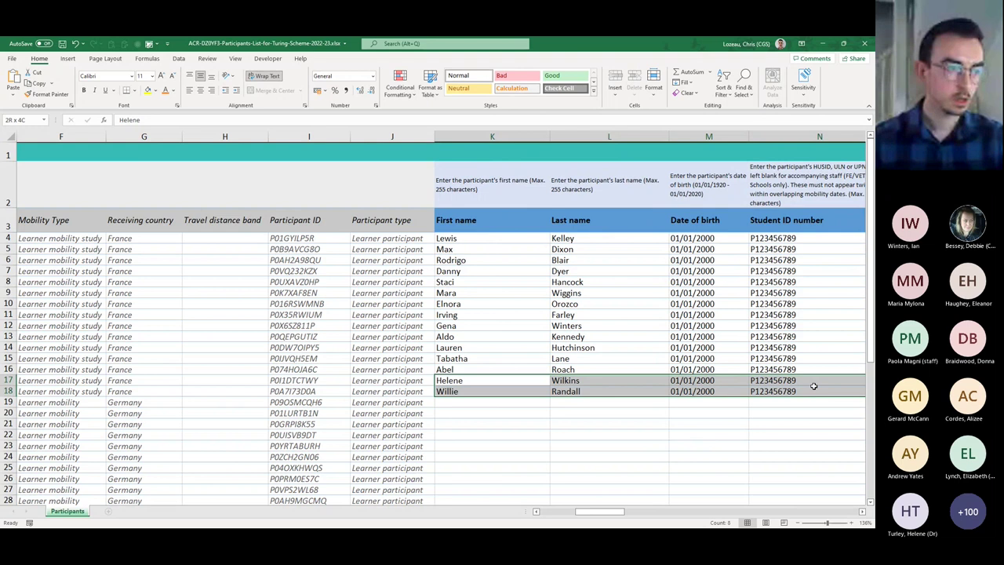
key("Delete")
left_click_drag(471, 380, 580, 382)
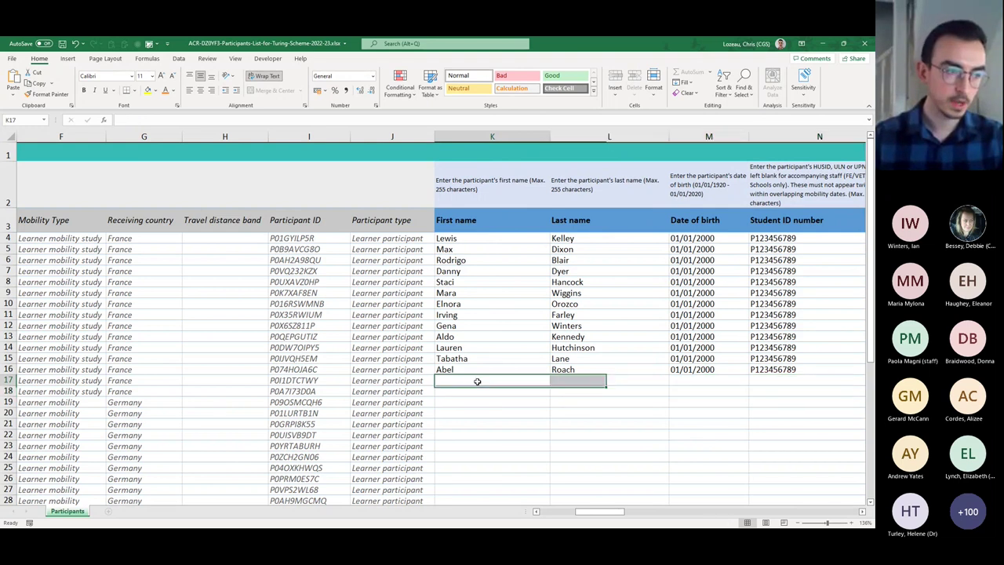
left_click(477, 381)
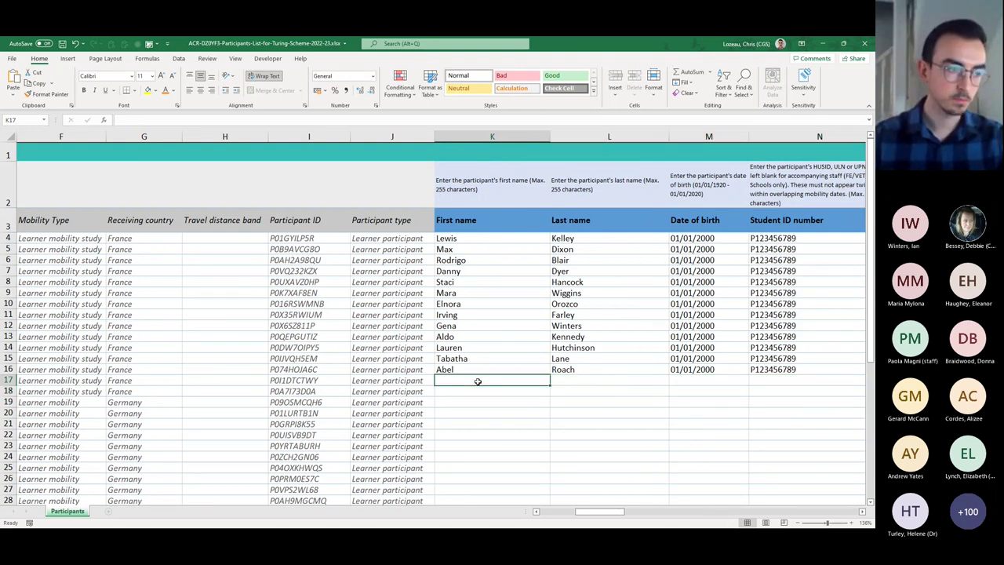
left_click_drag(469, 369, 745, 357)
key("Delete")
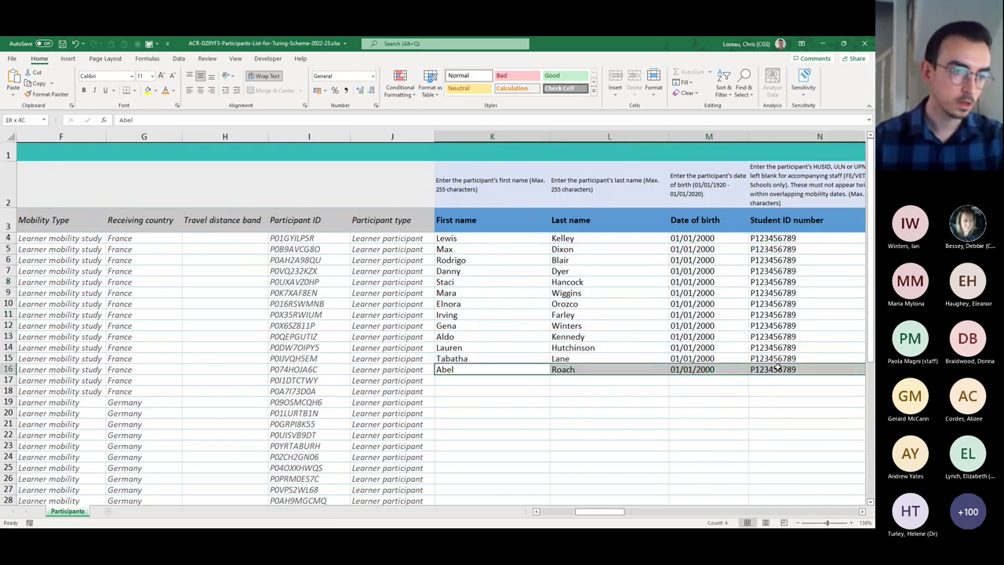
Step: Check that rows 16–18 are empty, then return to AR5's YES entry
left_click_drag(488, 359, 773, 236)
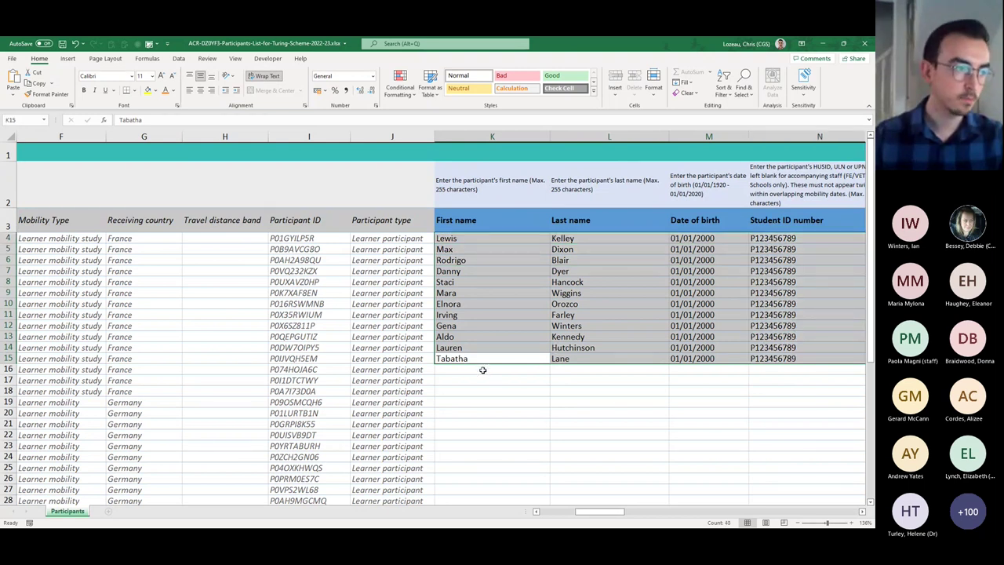
left_click_drag(483, 369, 596, 337)
left_click_drag(482, 369, 773, 395)
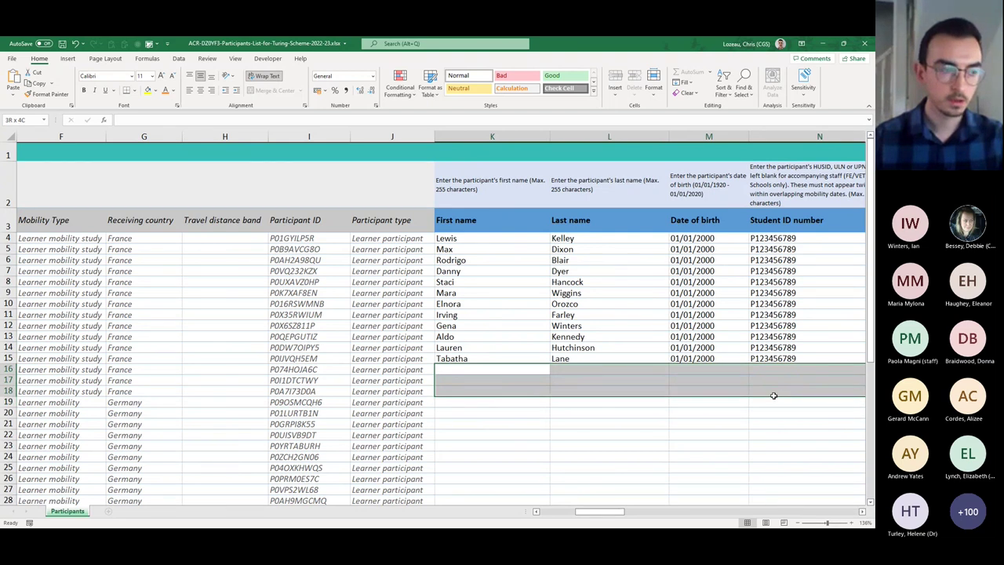
left_click(497, 374)
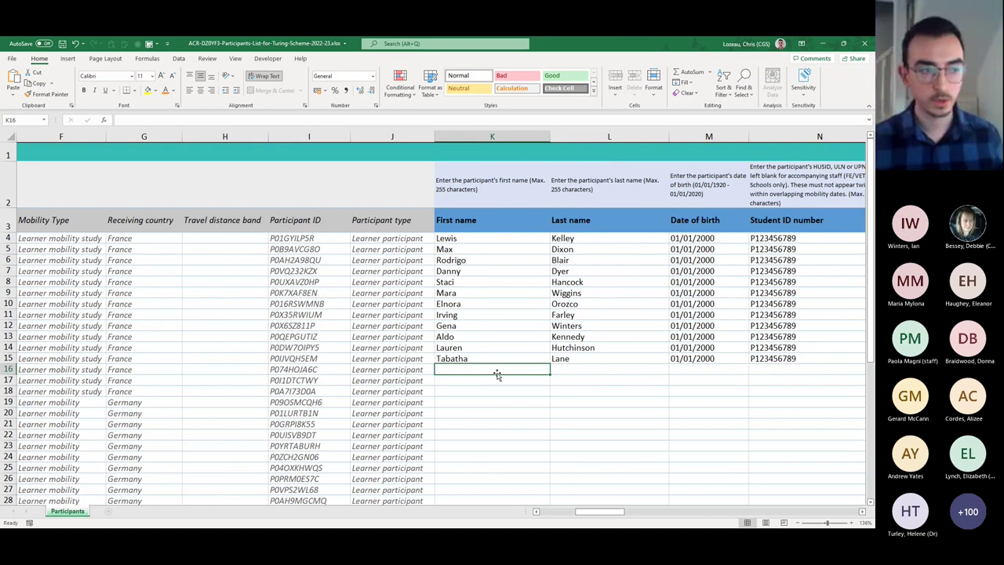
left_click_drag(490, 370, 762, 387)
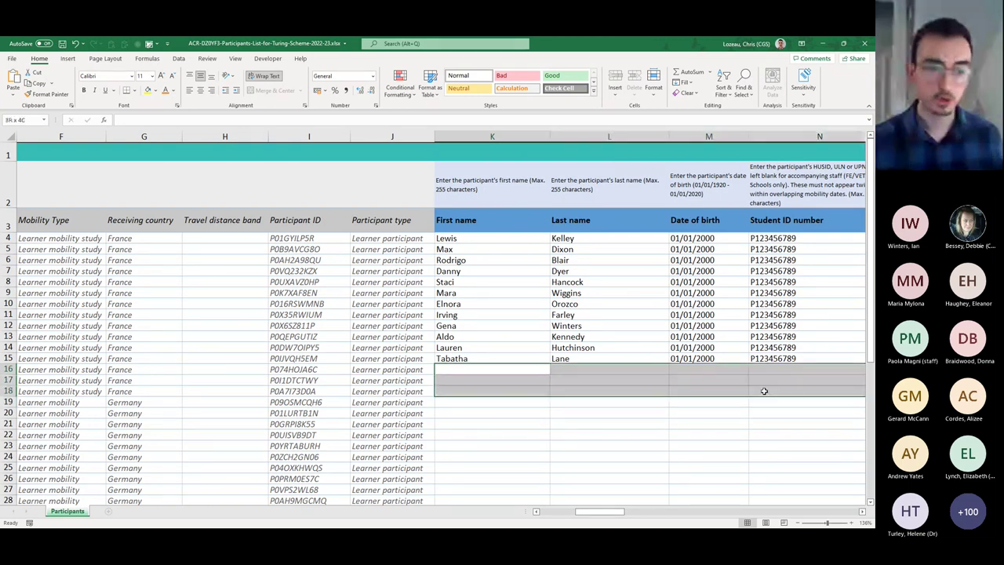
left_click(450, 369)
left_click_drag(596, 513, 835, 509)
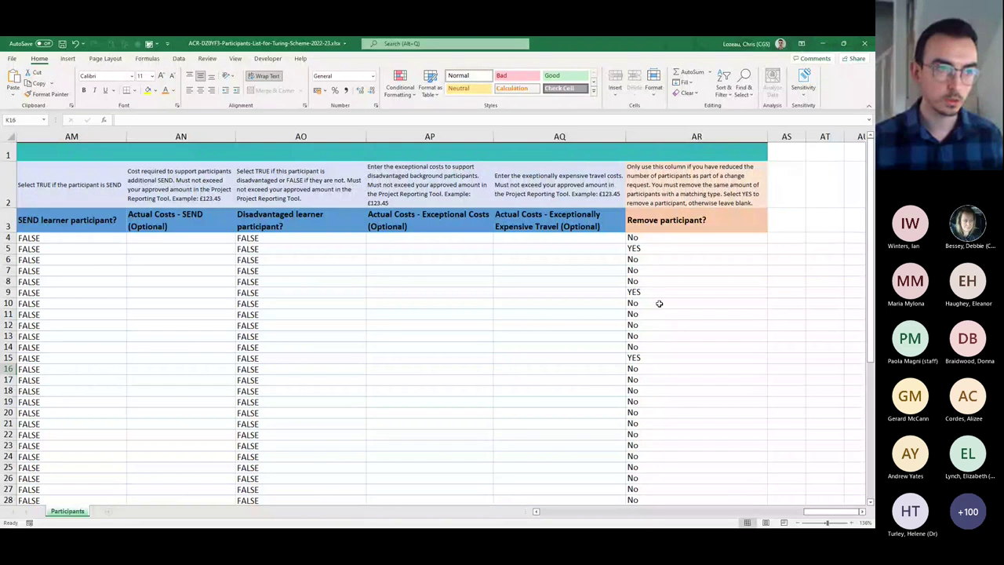
left_click(652, 250)
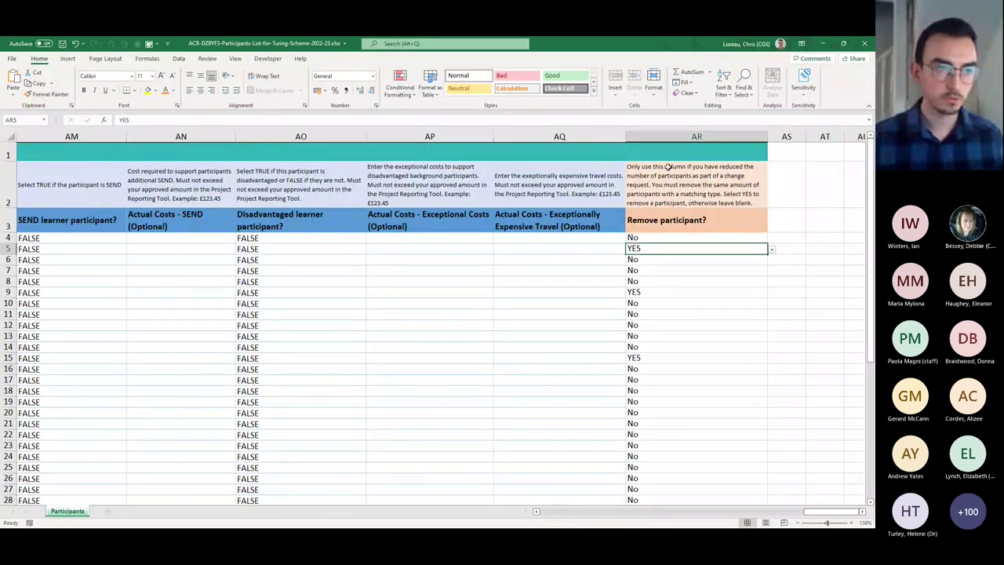
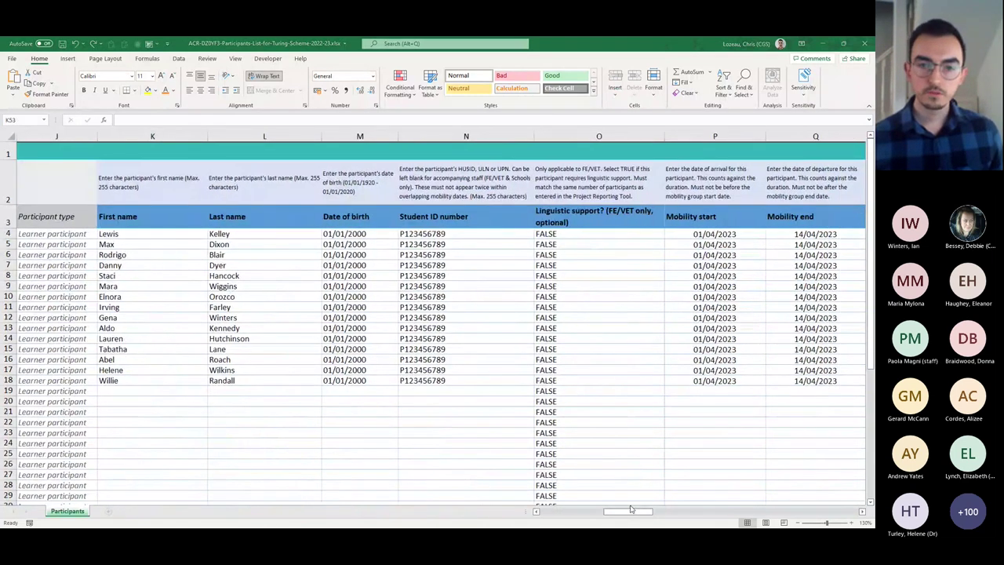
key("alt+Tab")
left_click_drag(794, 166, 694, 158)
left_click_drag(800, 299, 839, 301)
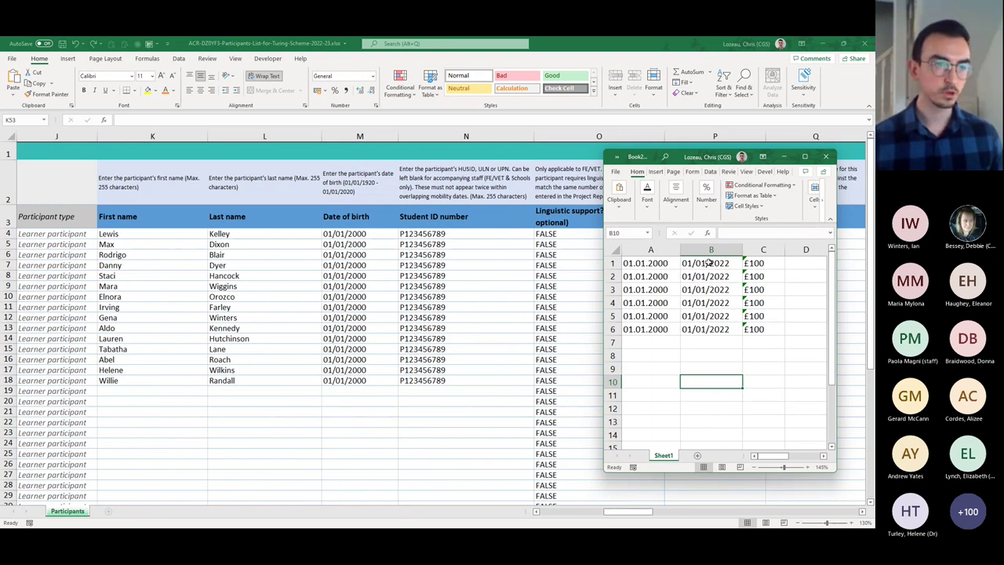
left_click(627, 511)
left_click_drag(627, 512, 640, 513)
left_click(645, 235)
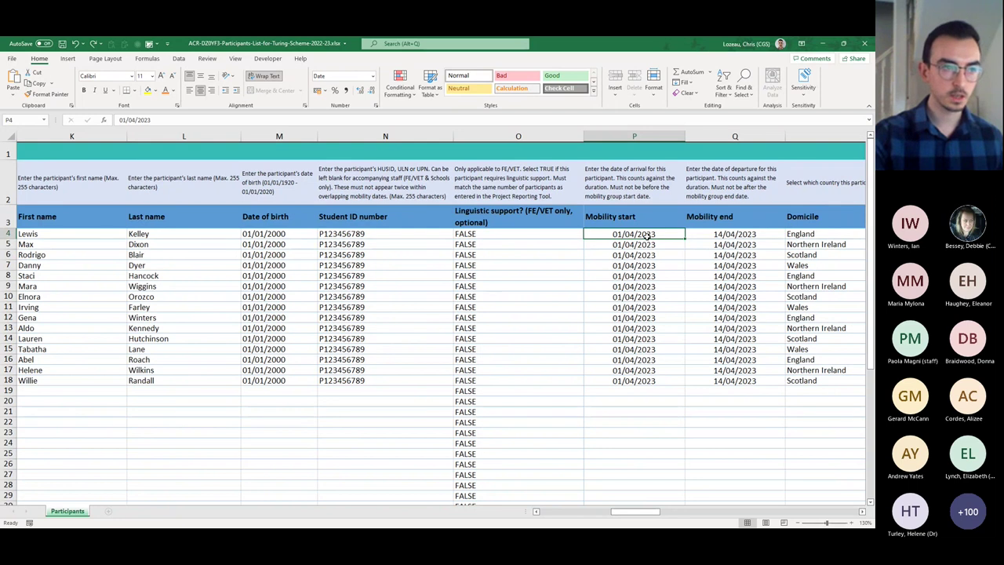
type("01")
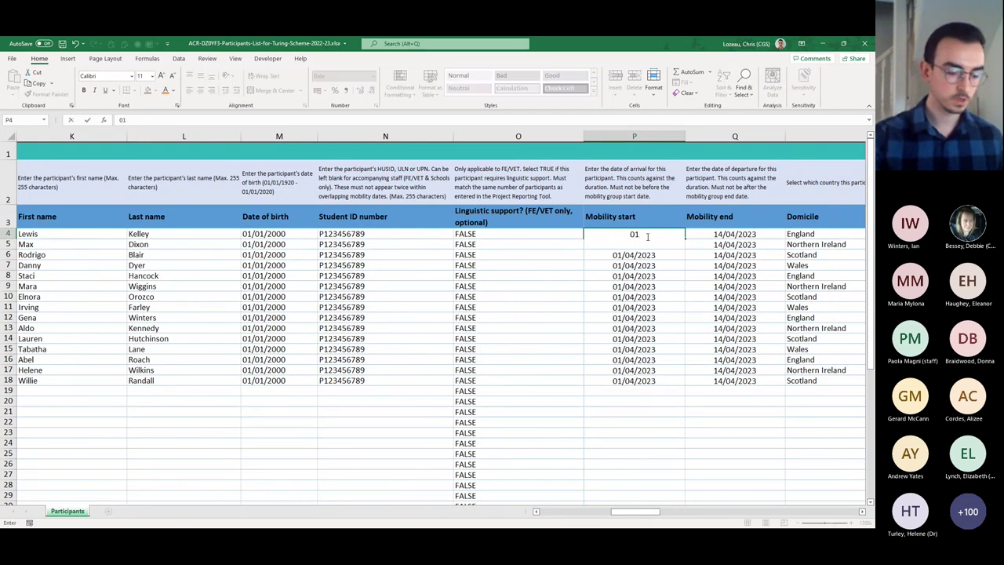
type("/")
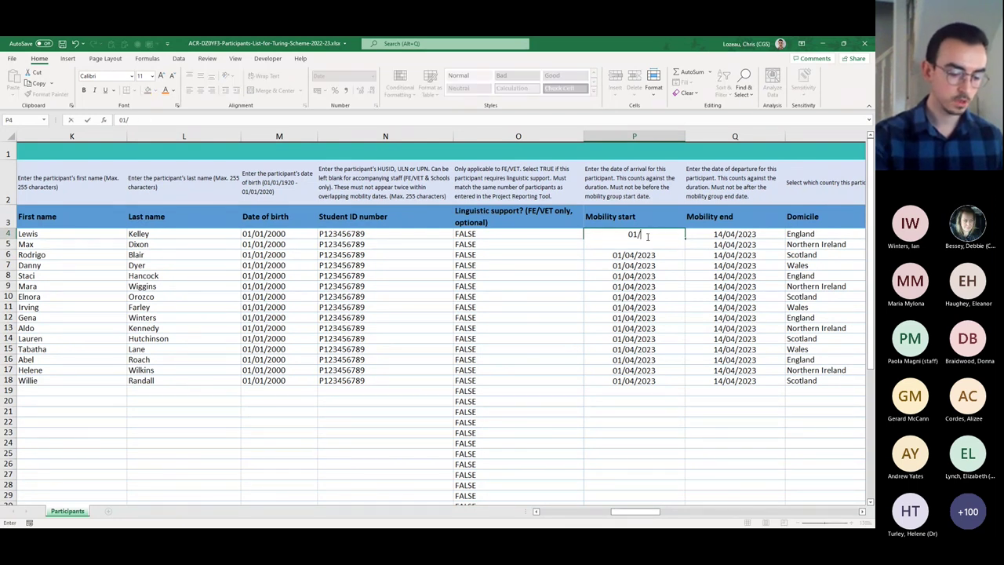
type("09/2024")
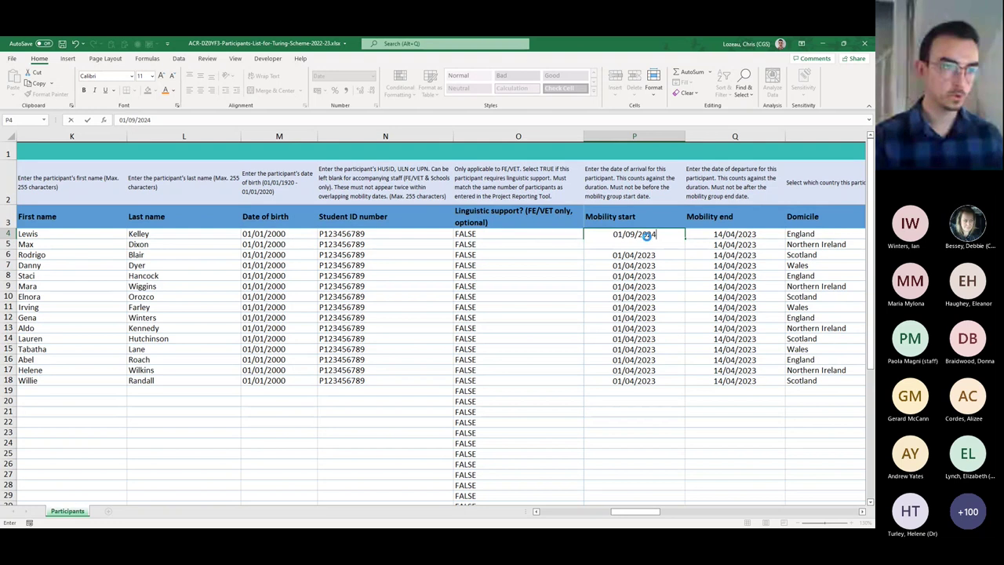
key("Return")
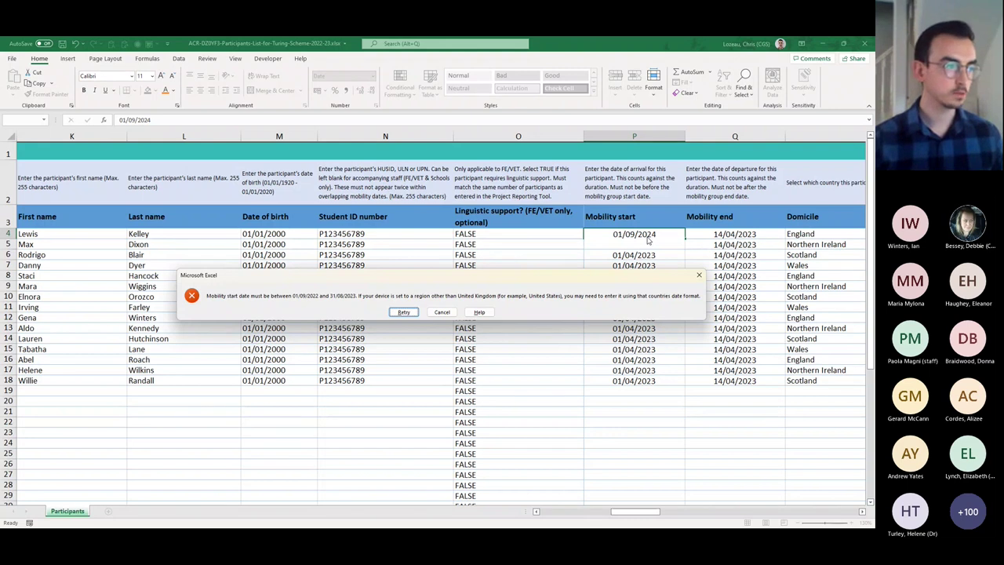
key("Escape")
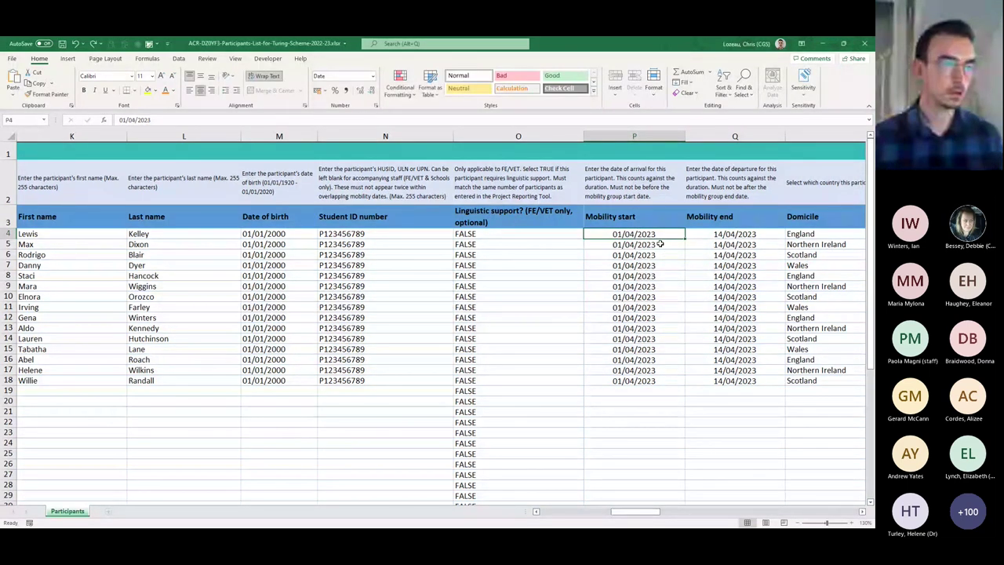
key("alt+Tab")
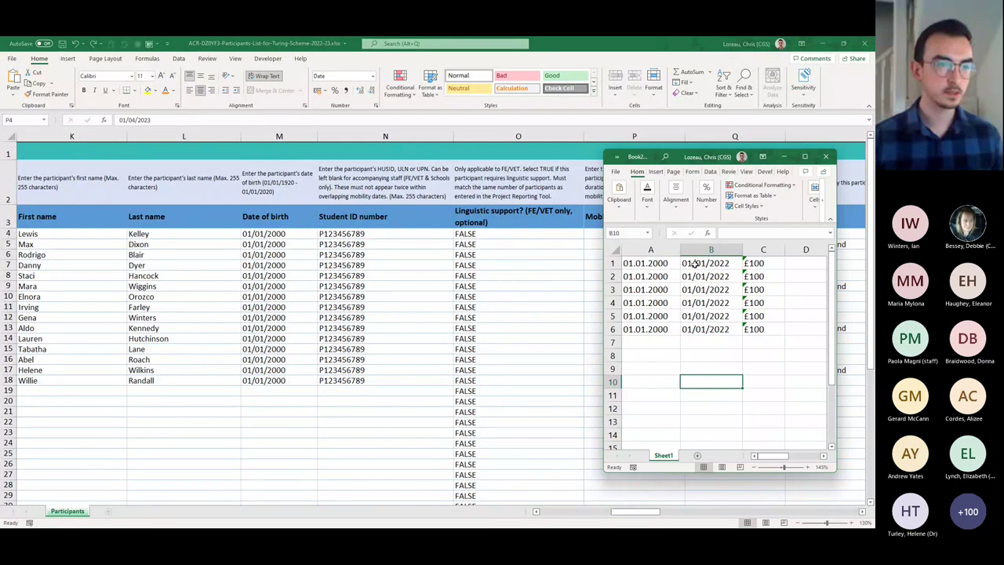
Step: Enter the date 01/09/2023 in cell B8 of Book2
left_click(696, 368)
left_click(701, 355)
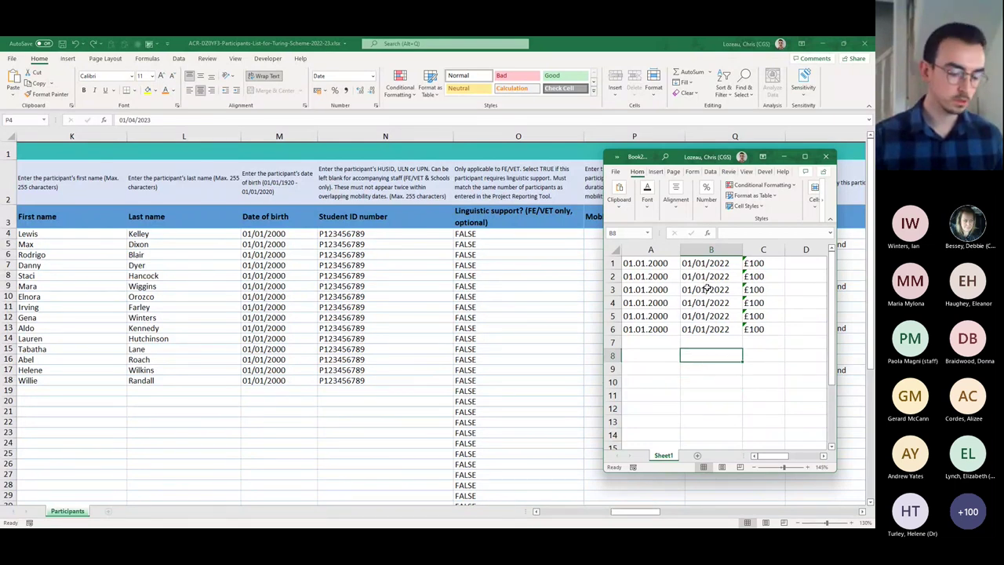
type("01/")
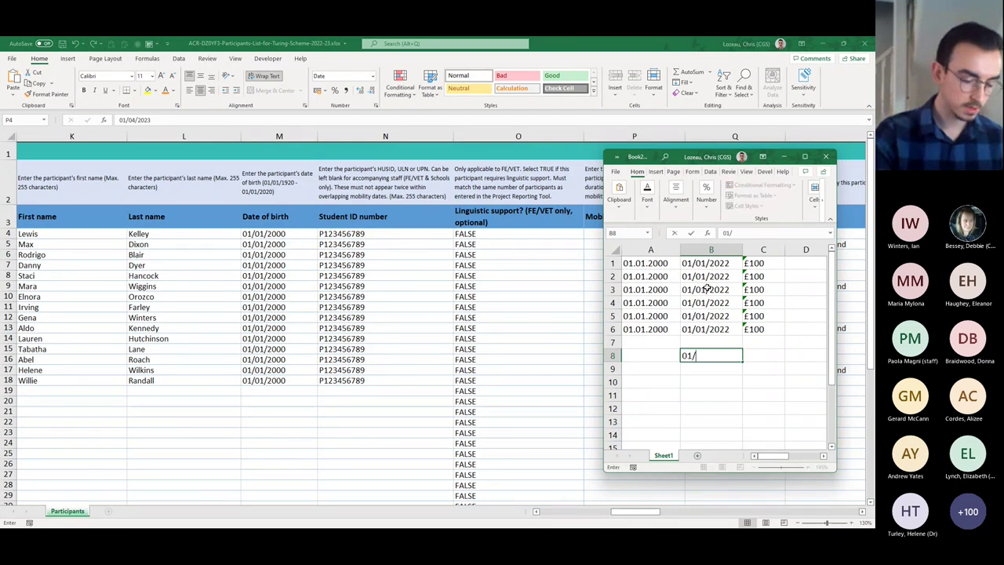
type("09202")
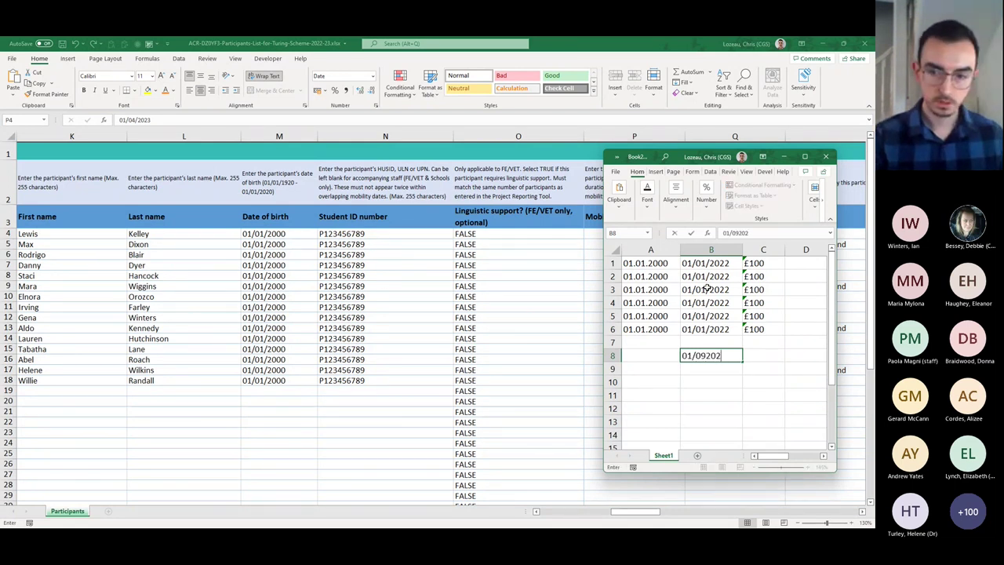
type("3")
key("BackSpace")
key("BackSpace")
key("BackSpace")
key("BackSpace")
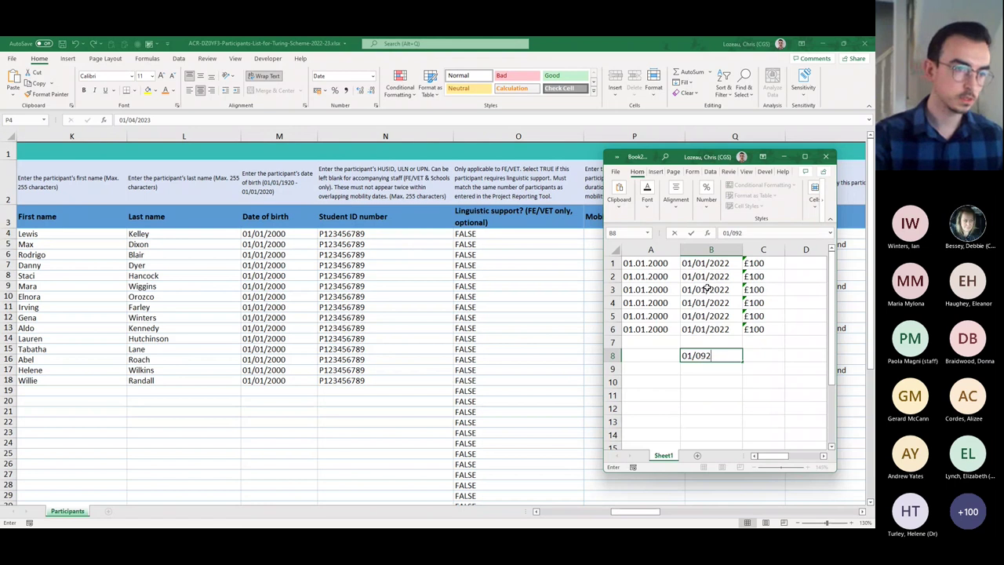
type("/2023")
key("Return")
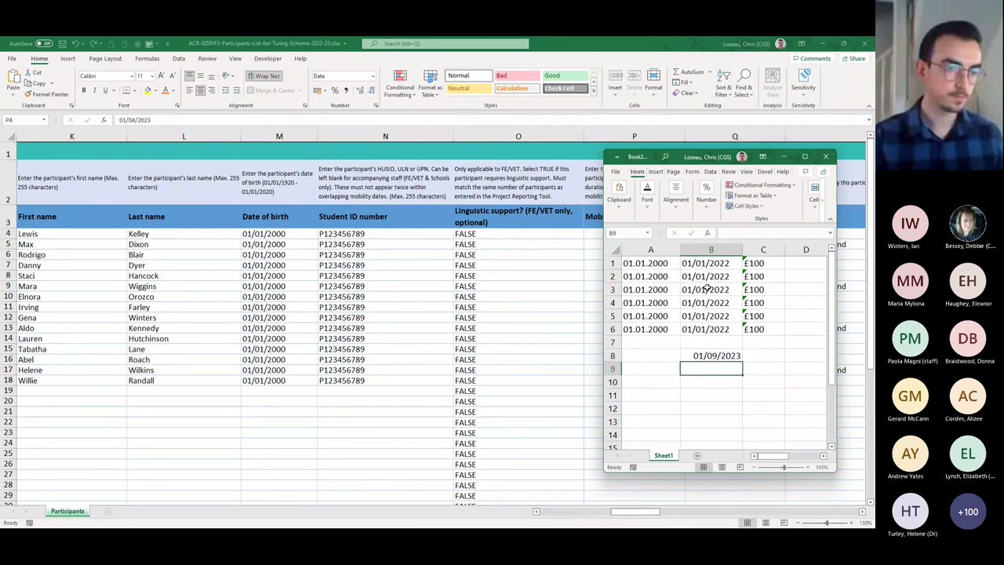
Step: Copy 01/09/2023 and paste it into the participants workbook's Mobility start cell P4
key("Up")
key("ctrl+c")
left_click(498, 334)
left_click(650, 232)
key("ctrl+v")
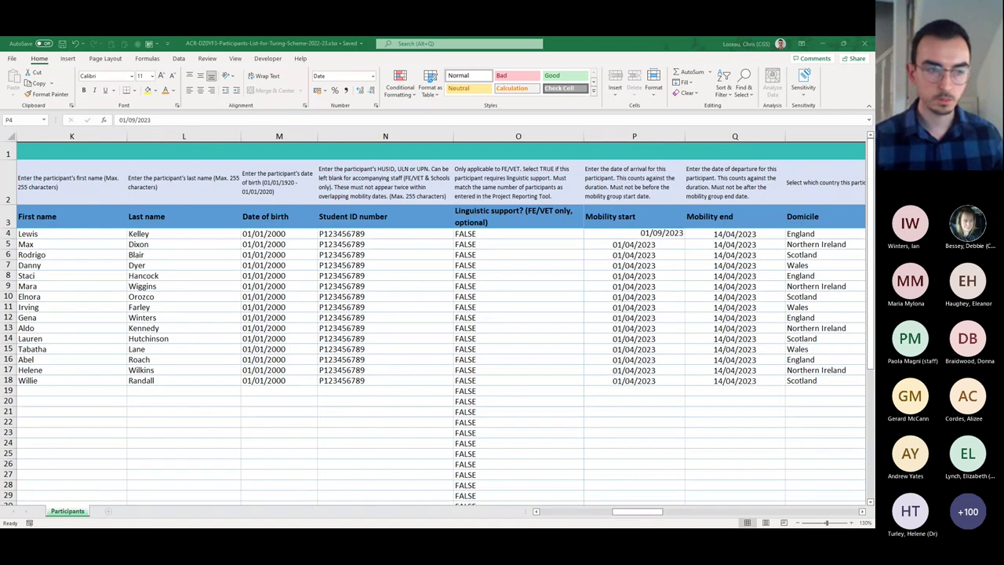
Step: Switch to the maximised browser and go to the Turing Scheme portal dashboard
key("alt+Tab")
left_click(599, 78)
scroll(529, 235, "up", 15)
left_click(378, 102)
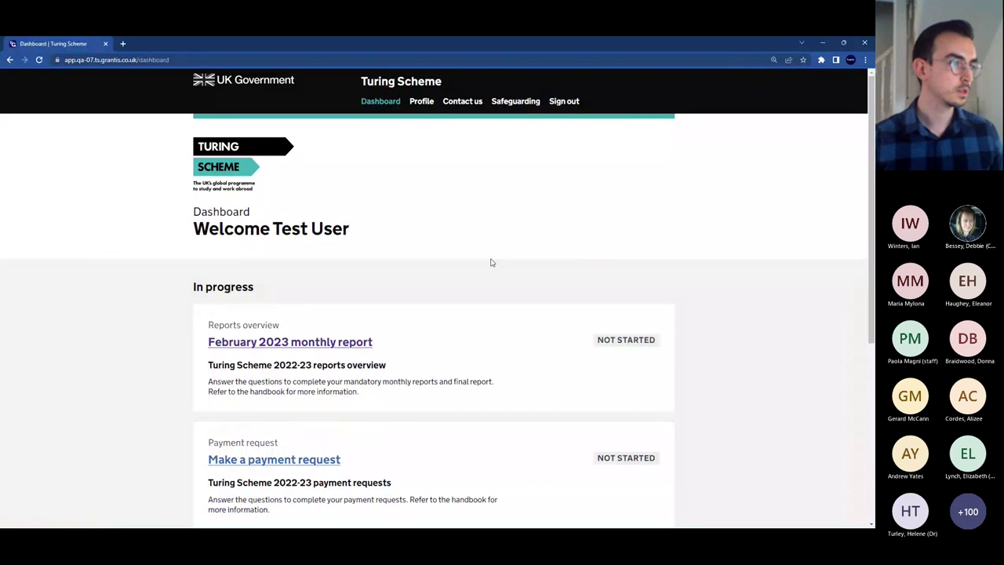
Step: Open the completed application's overview and its draft change request
scroll(499, 249, "down", 3)
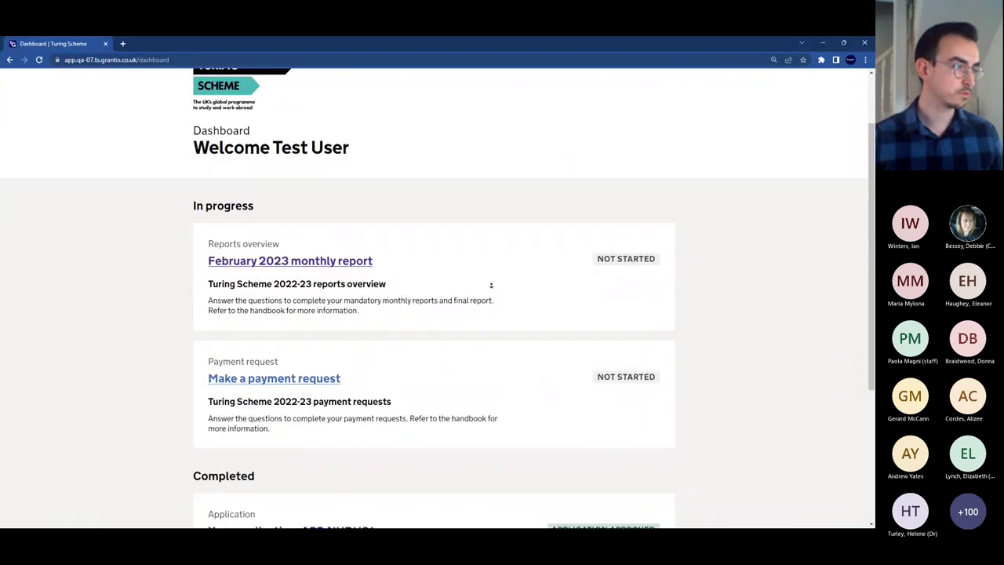
left_click(356, 349)
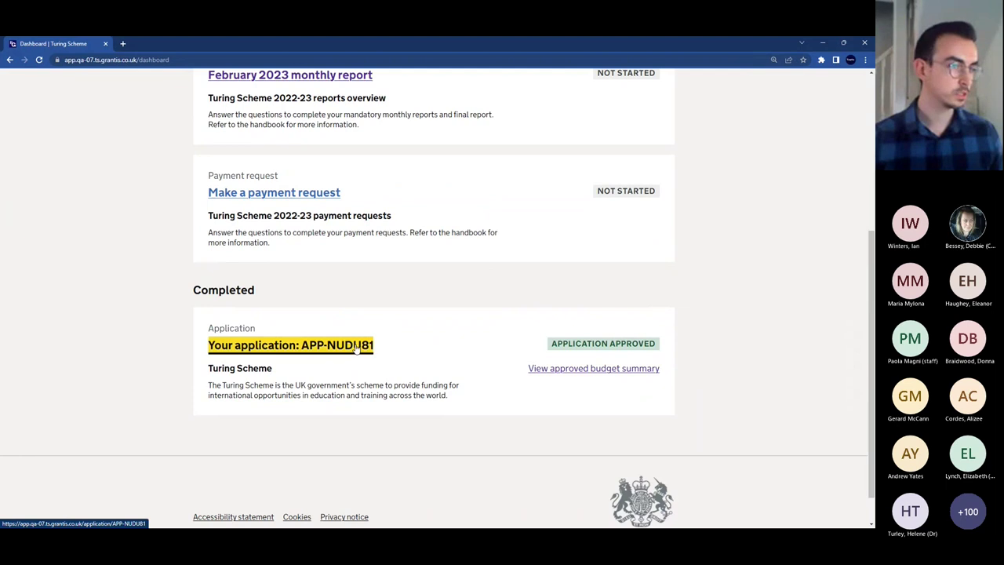
scroll(367, 345, "down", 4)
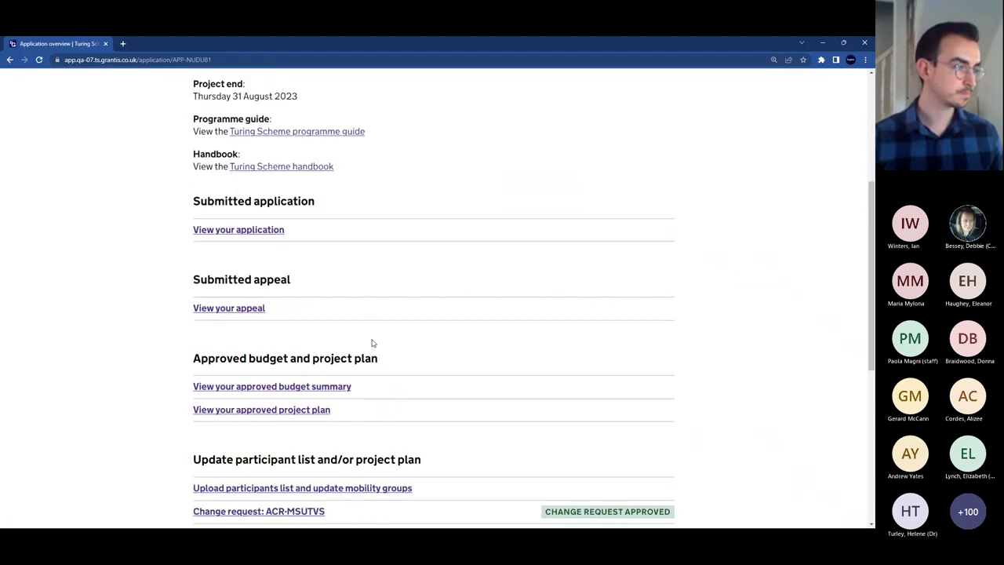
scroll(372, 343, "down", 1)
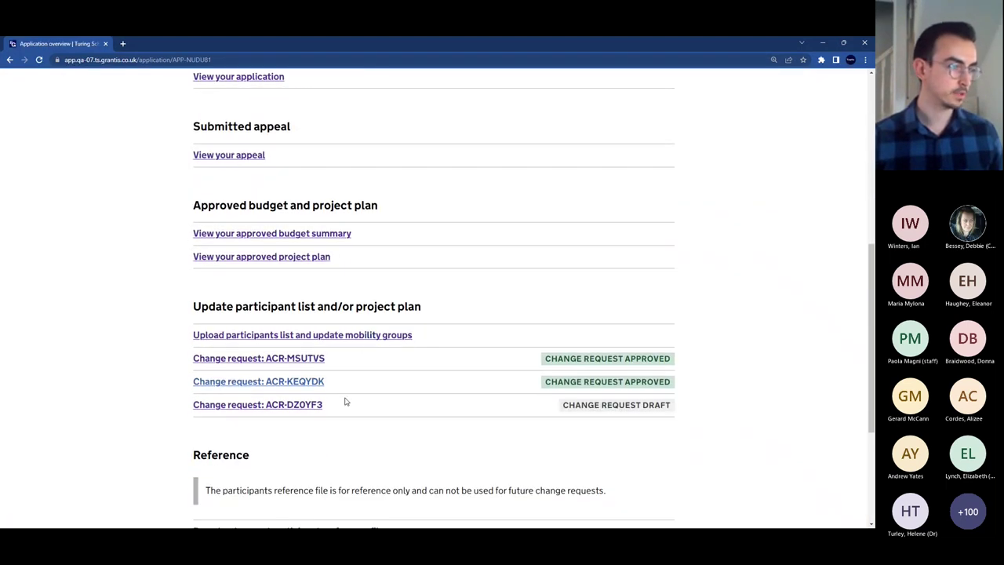
left_click_drag(672, 406, 505, 410)
left_click(477, 411)
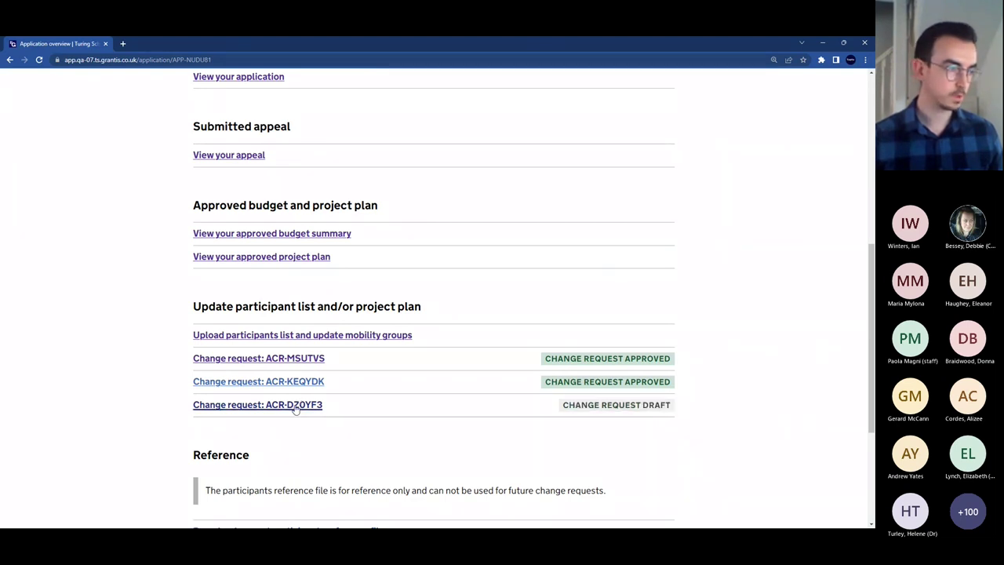
left_click(296, 404)
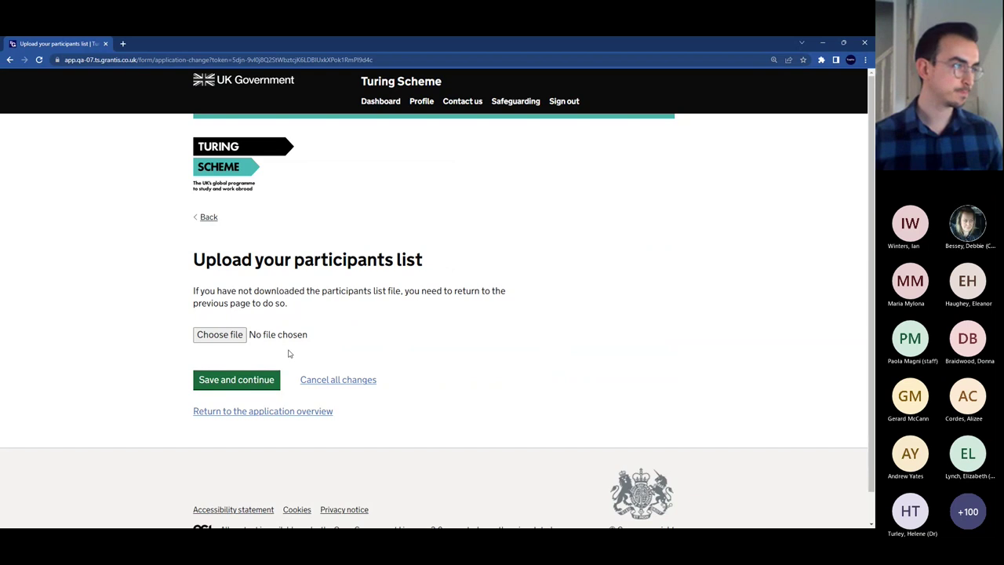
Step: Upload the edited participants list from Downloads, which is rejected for out-of-range dates
left_click(211, 336)
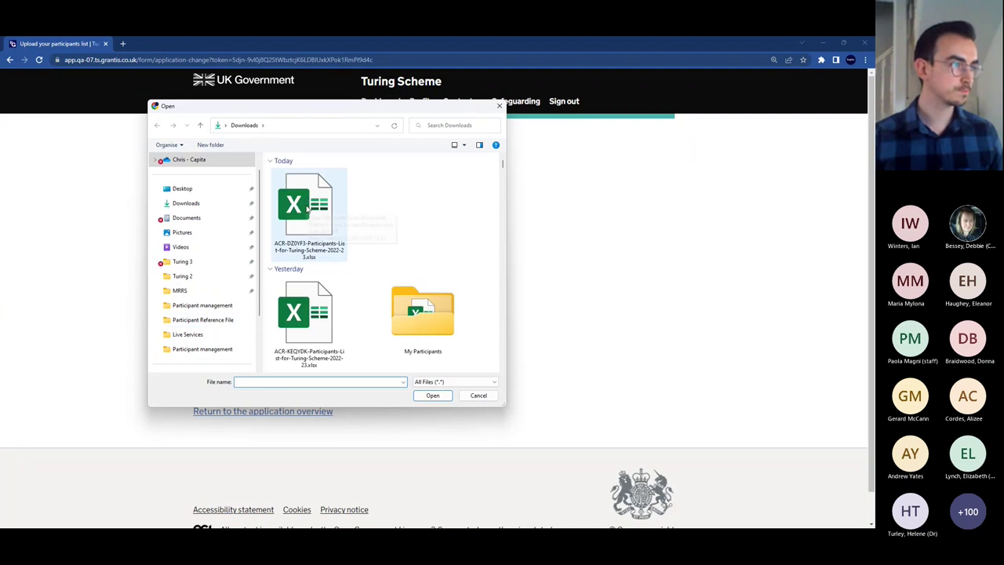
double_click(306, 207)
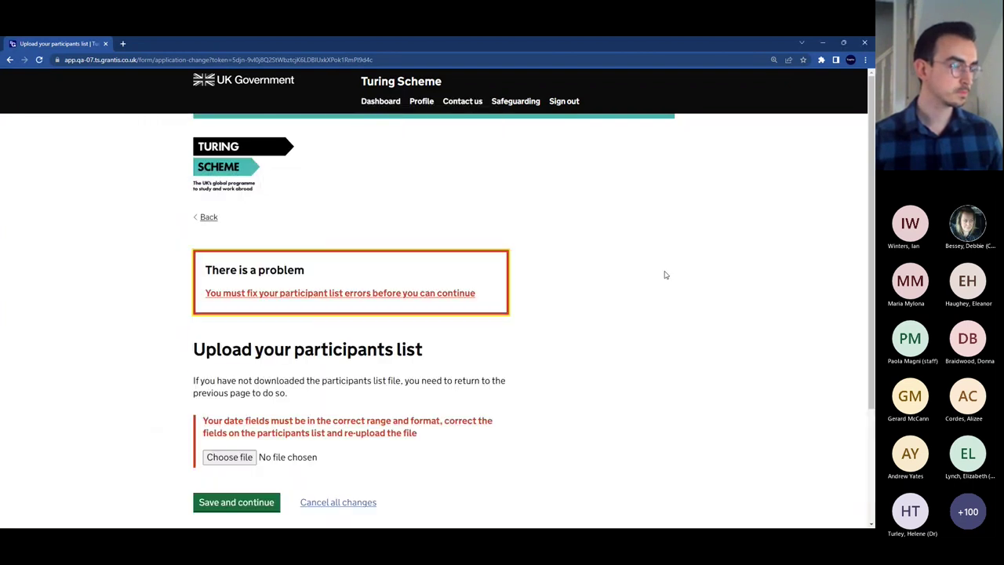
scroll(363, 392, "down", 1)
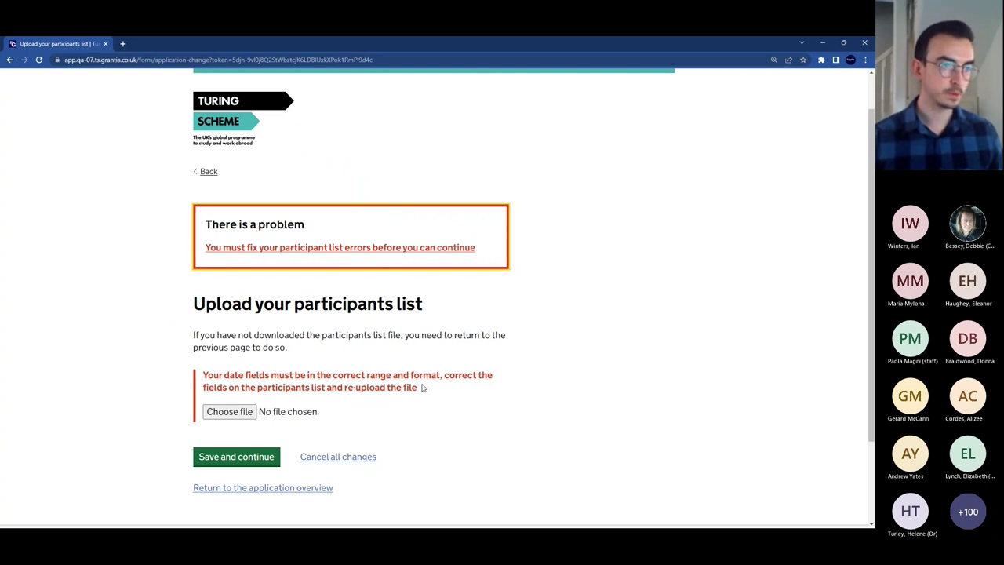
key("alt+Tab")
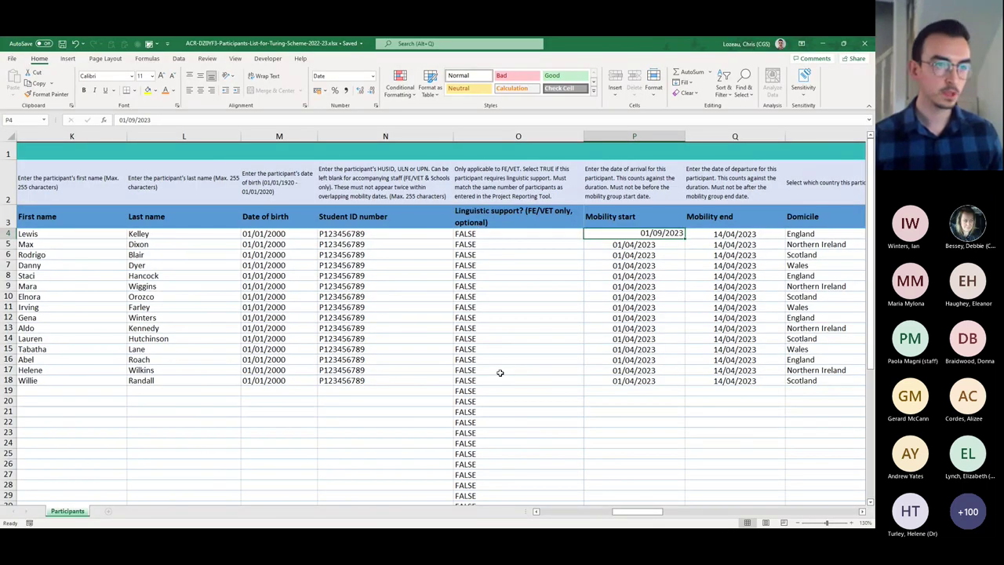
Step: Change P4's month from 09 to 04 so it reads 01/04/2023, and save the workbook
double_click(653, 233)
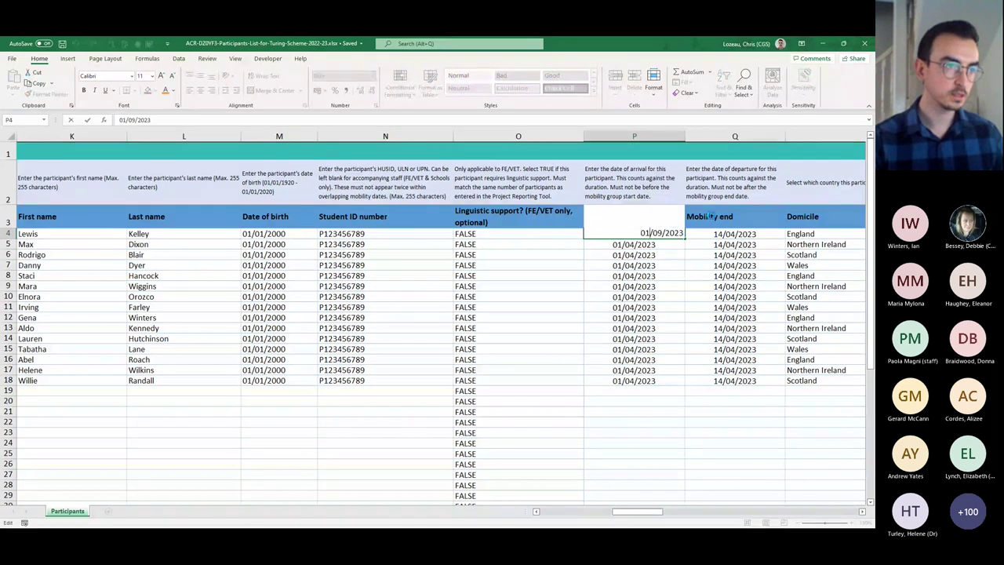
key("Return")
key("Return")
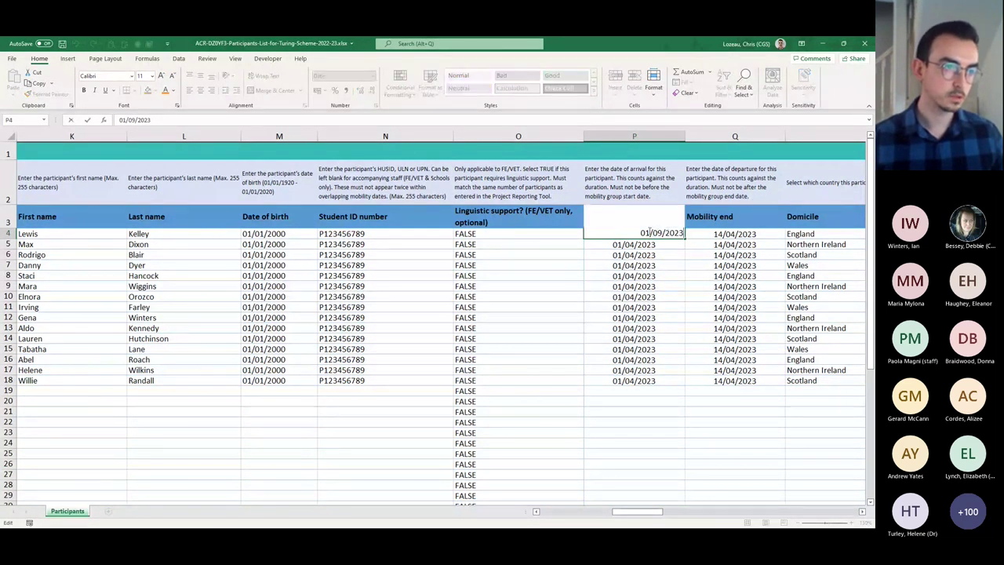
double_click(645, 232)
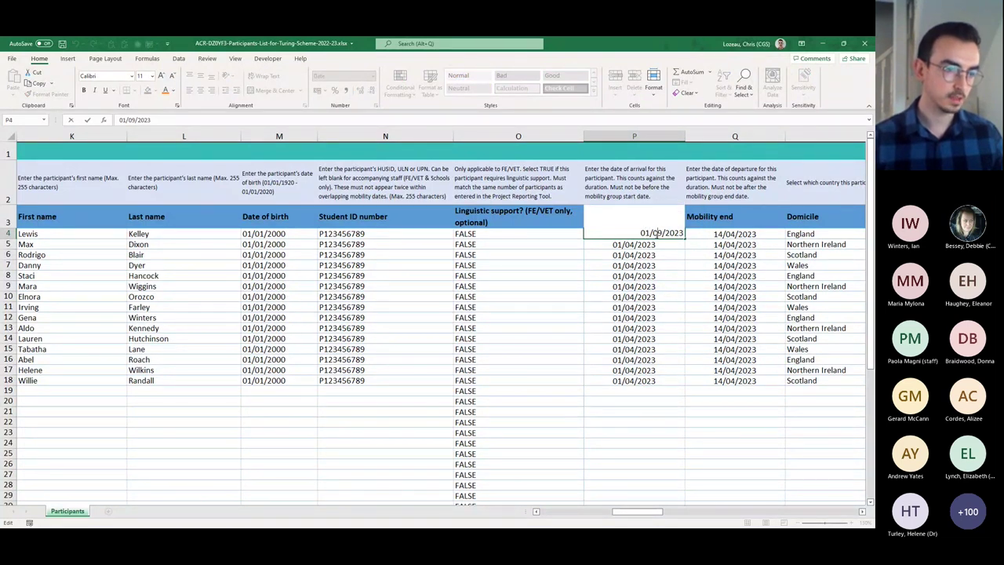
key("BackSpace")
type("4")
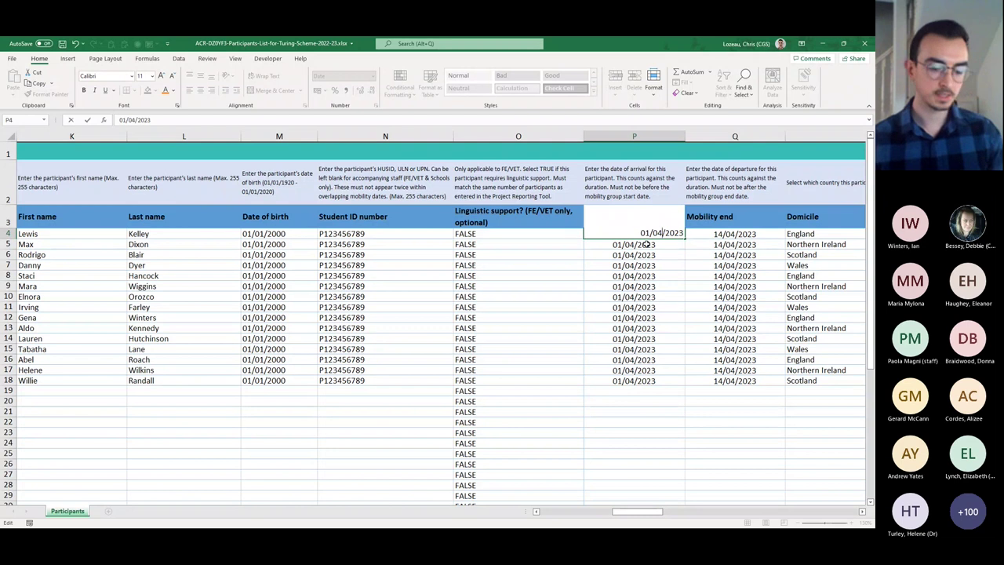
key("Return")
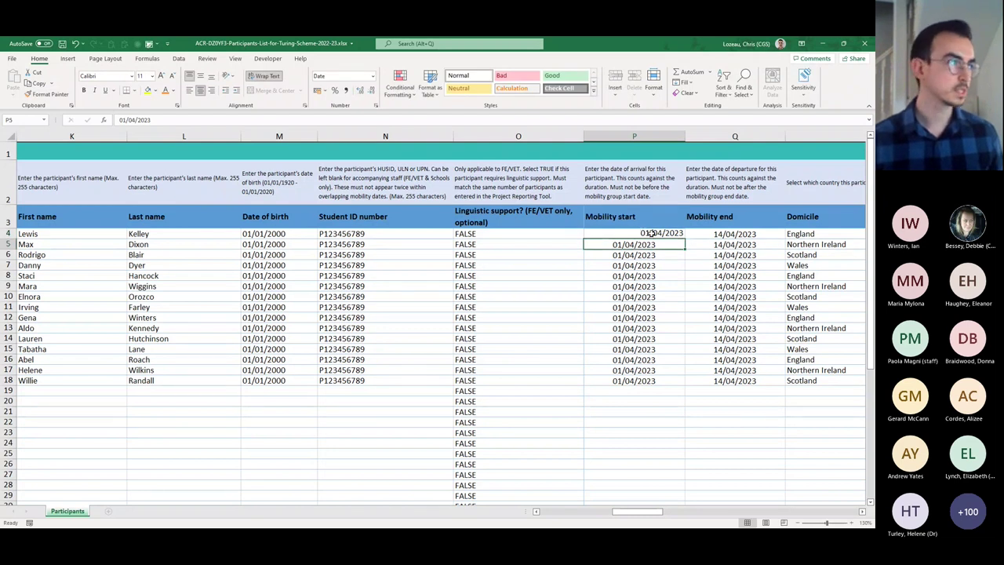
key("ctrl+s")
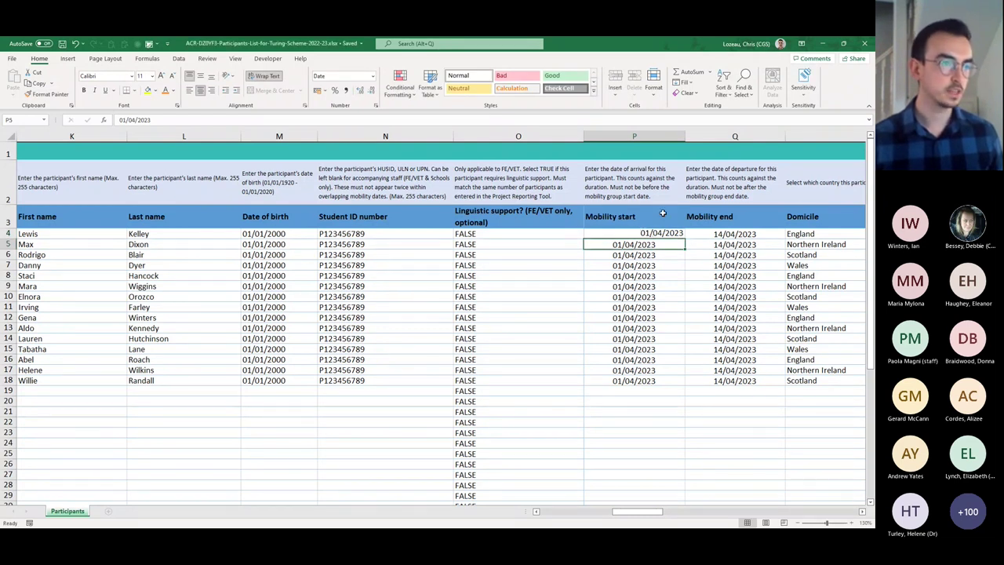
key("alt+Tab")
Step: Re-upload the corrected participants workbook from Downloads, then return to Excel
left_click(229, 411)
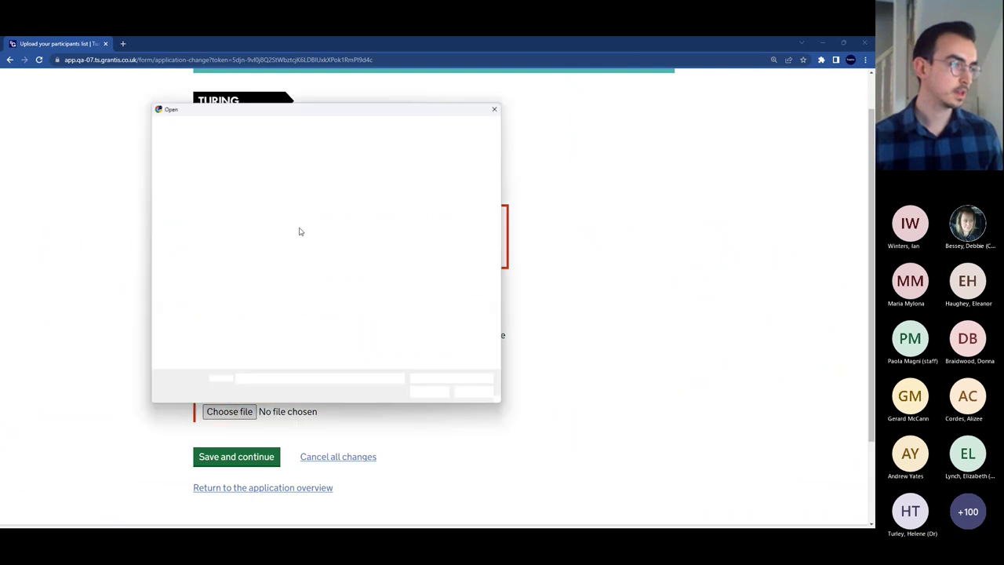
double_click(290, 201)
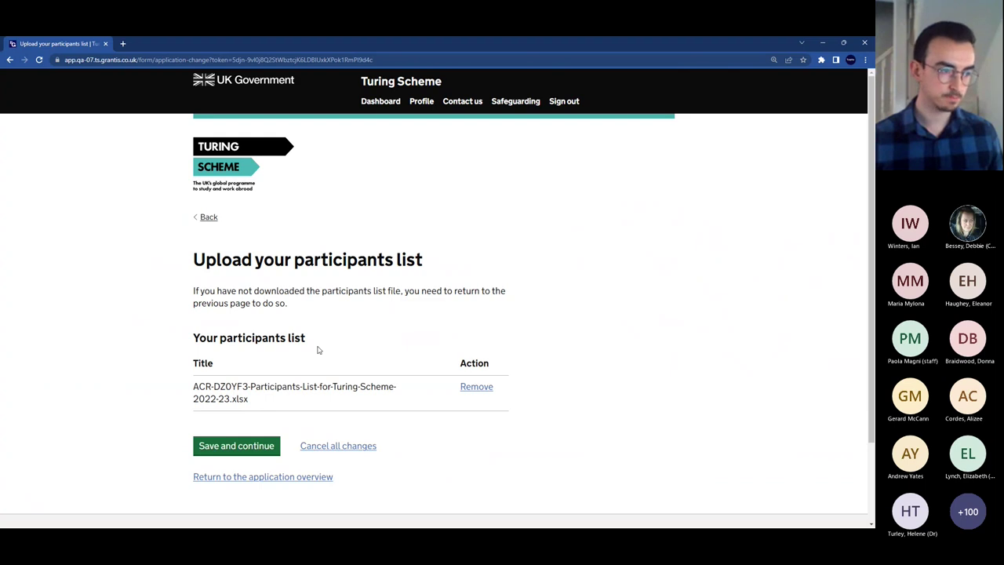
key("alt+Tab")
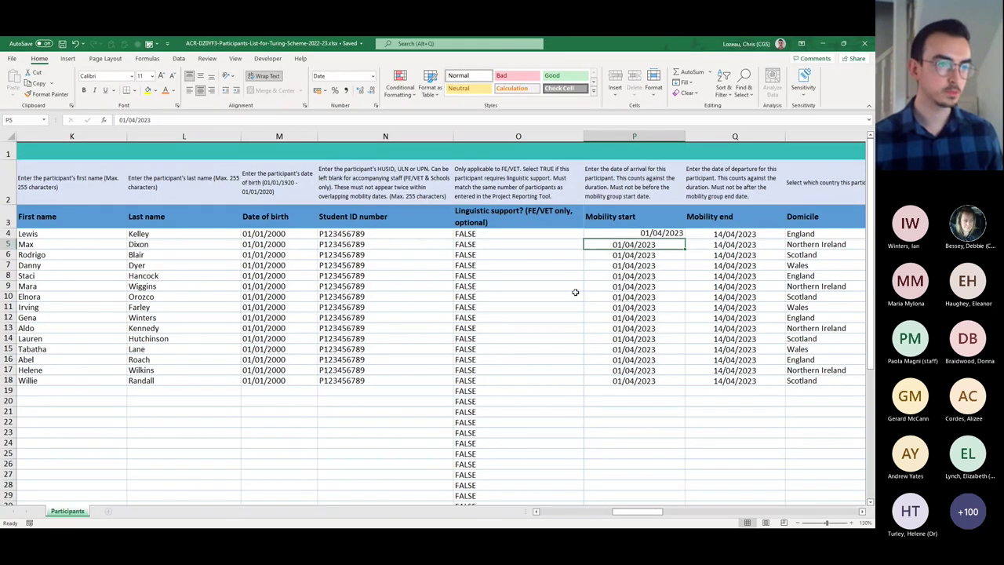
Step: Select the first participant's mobility start and end dates, P4:Q4
left_click(729, 235)
left_click(674, 235)
left_click(699, 230)
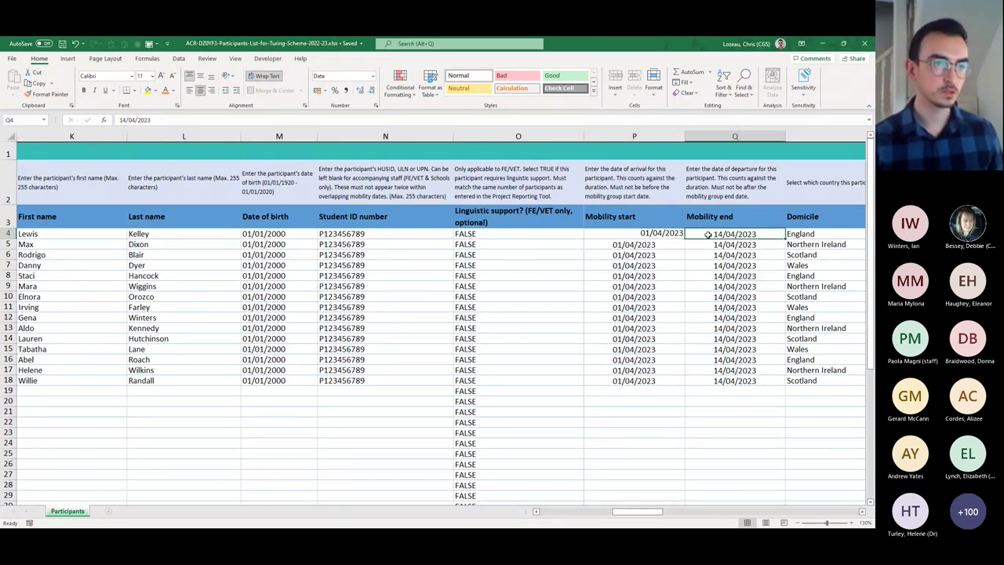
key("Left")
left_click(707, 235)
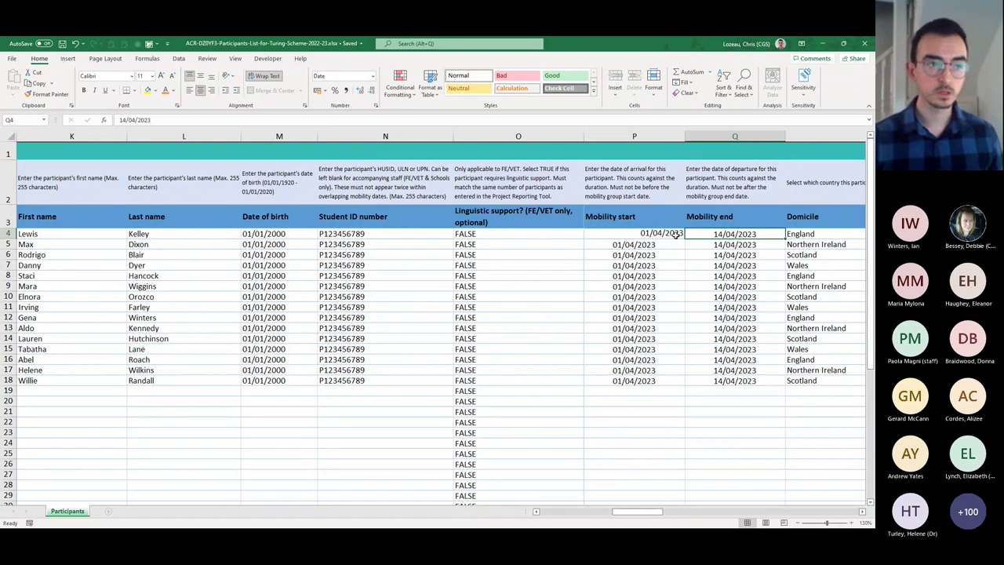
left_click(672, 233, "shift")
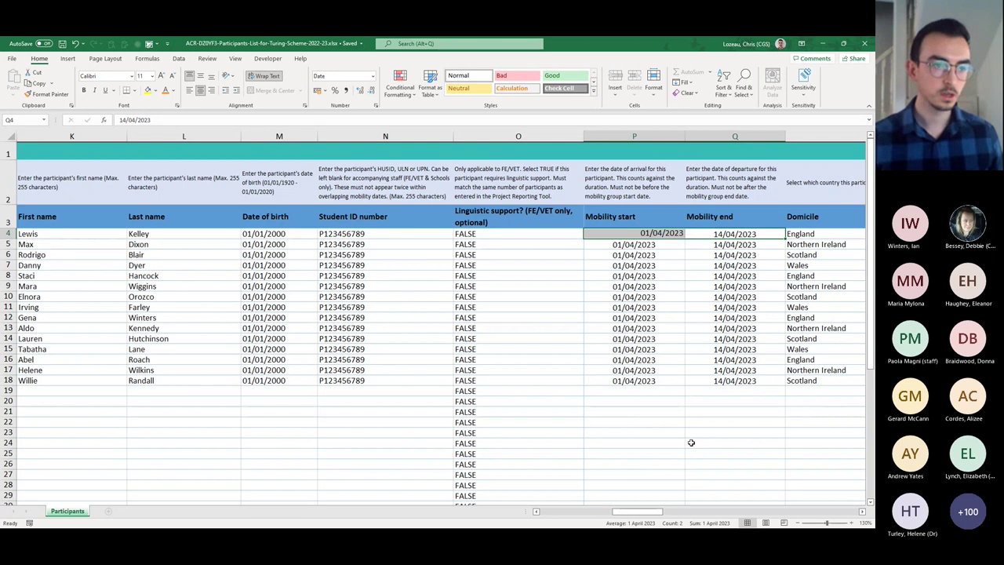
left_click(667, 402)
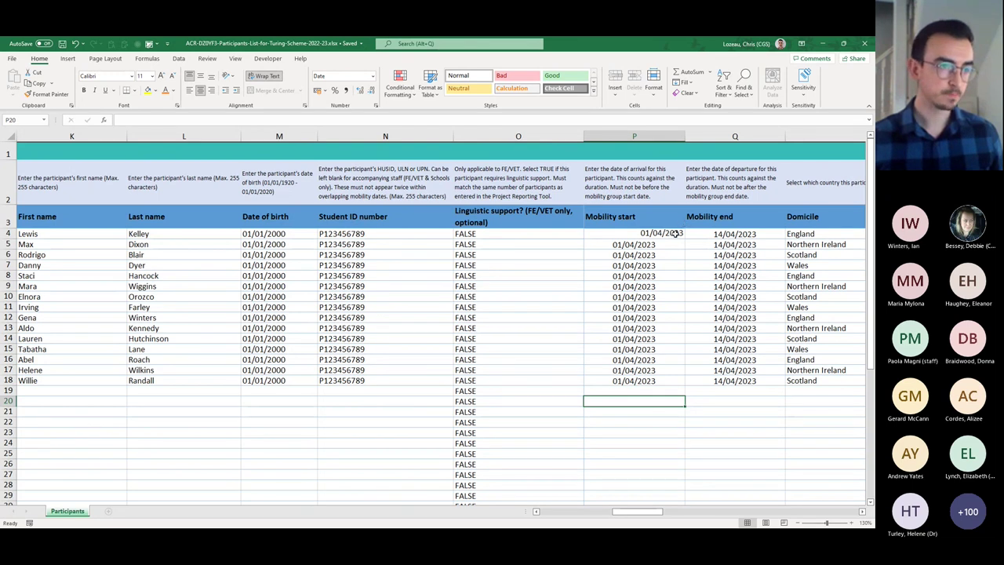
left_click_drag(638, 512, 610, 512)
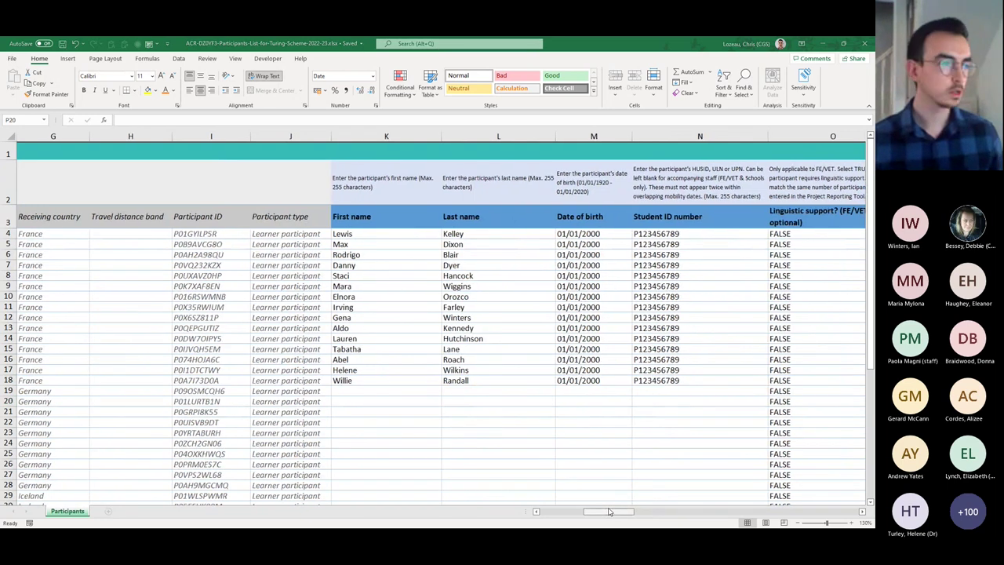
Step: Show slide 11 as a slideshow, then return to Excel with Book2 in front
key("alt+Tab")
key("shift+F5")
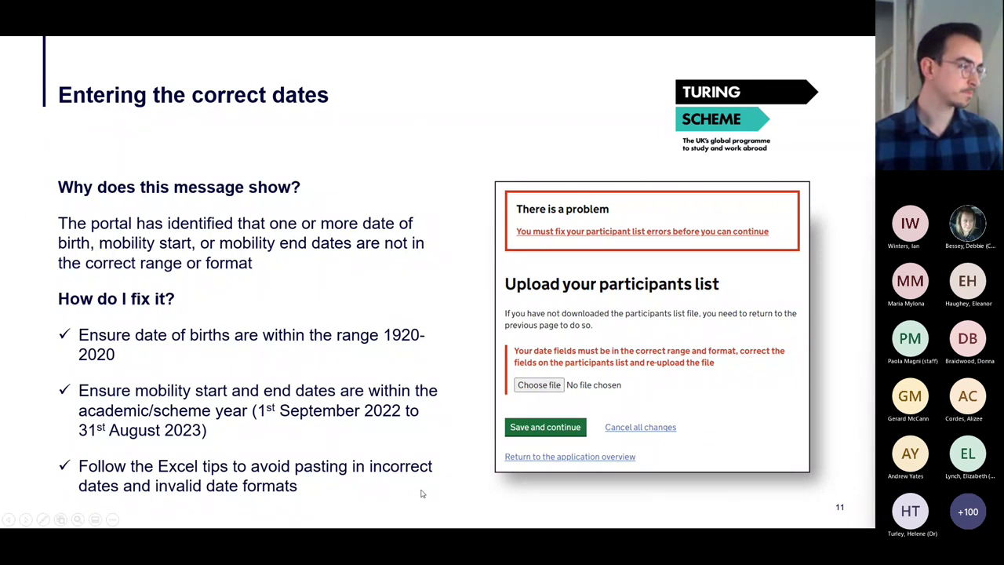
key("Escape")
key("alt+Tab")
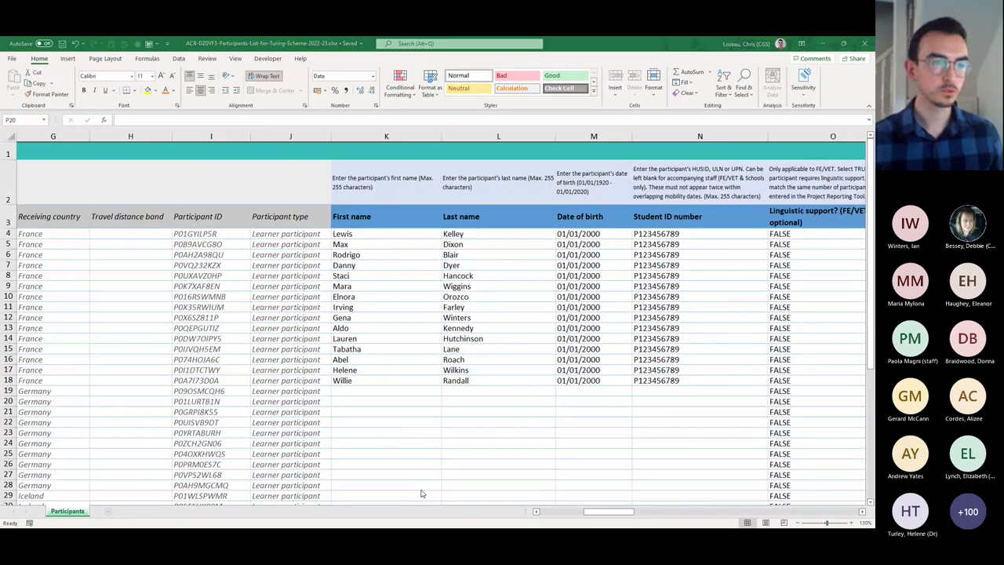
key("alt+Tab")
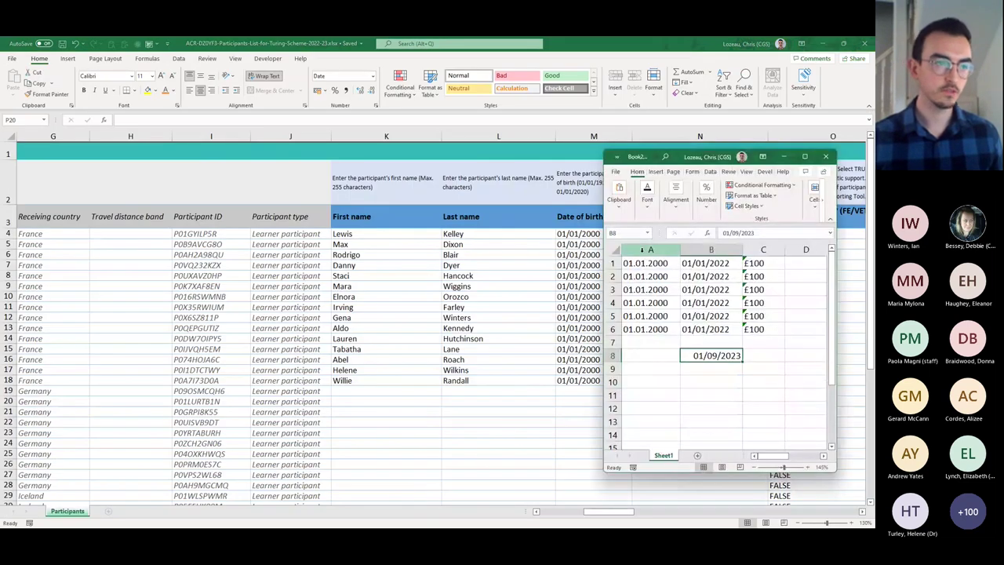
Step: Maximise Book2, copy the dotted date 01.01.2000 from A1, and return to the participants workbook
left_click(641, 265)
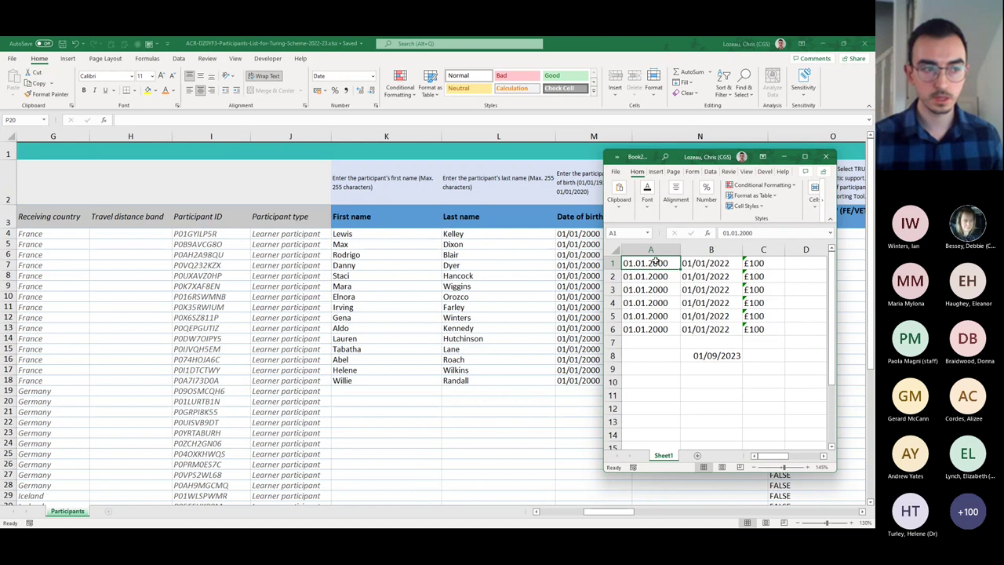
left_click_drag(604, 309, 423, 315)
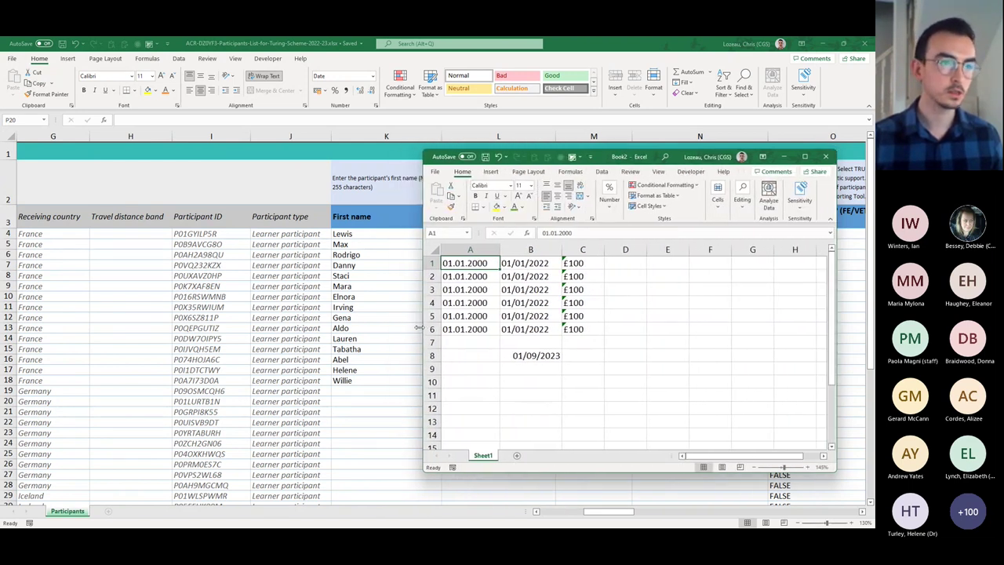
left_click(802, 157)
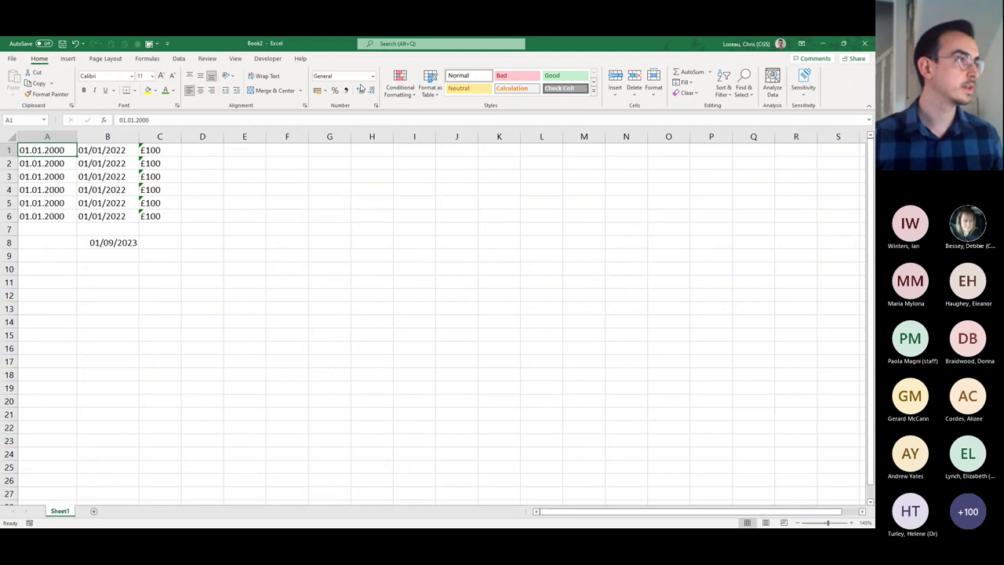
key("ctrl+c")
key("alt+Tab")
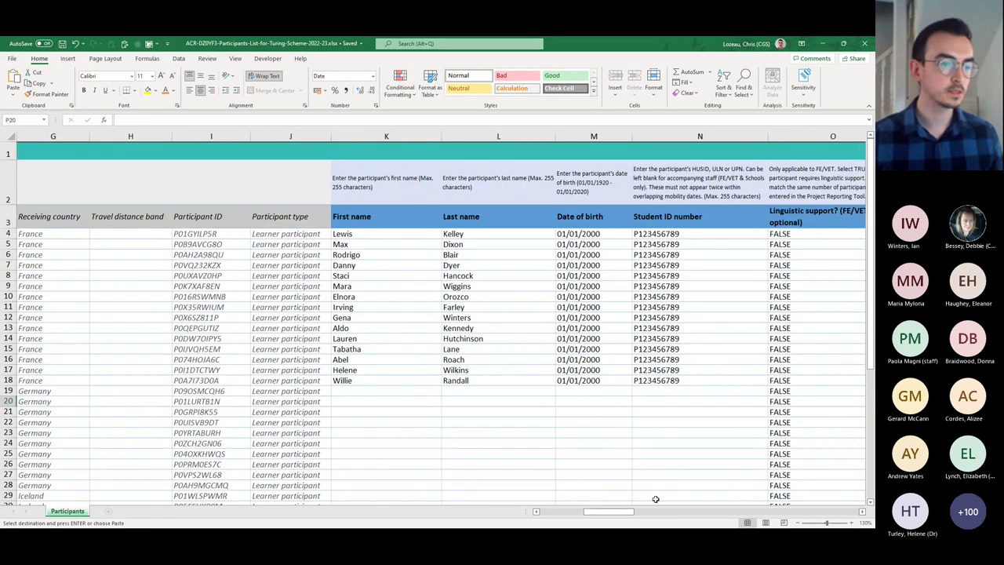
left_click_drag(612, 512, 667, 511)
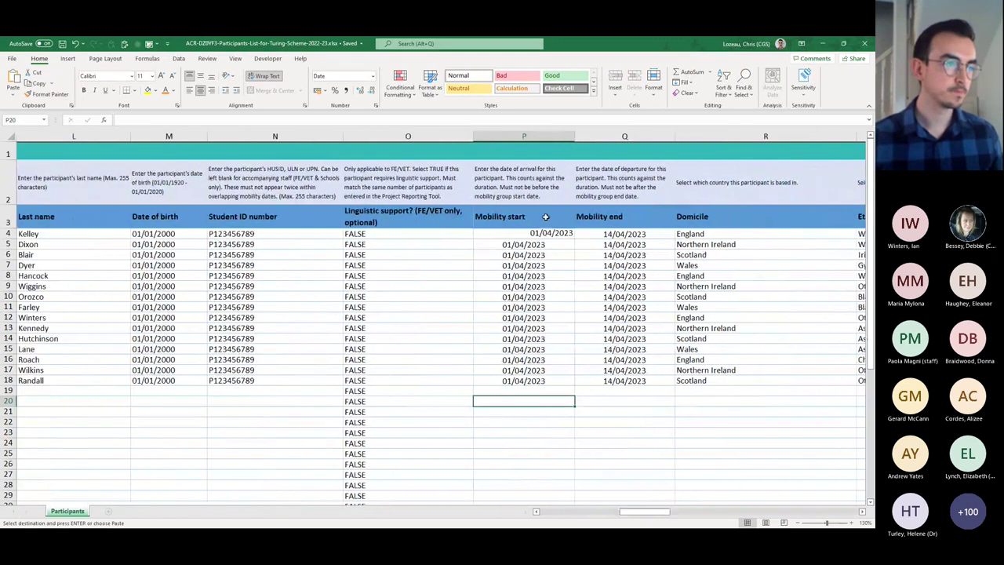
Step: Paste 01.01.2000 into P4 and try committing it, dismissing the range validation error
left_click(550, 232)
key("ctrl+v")
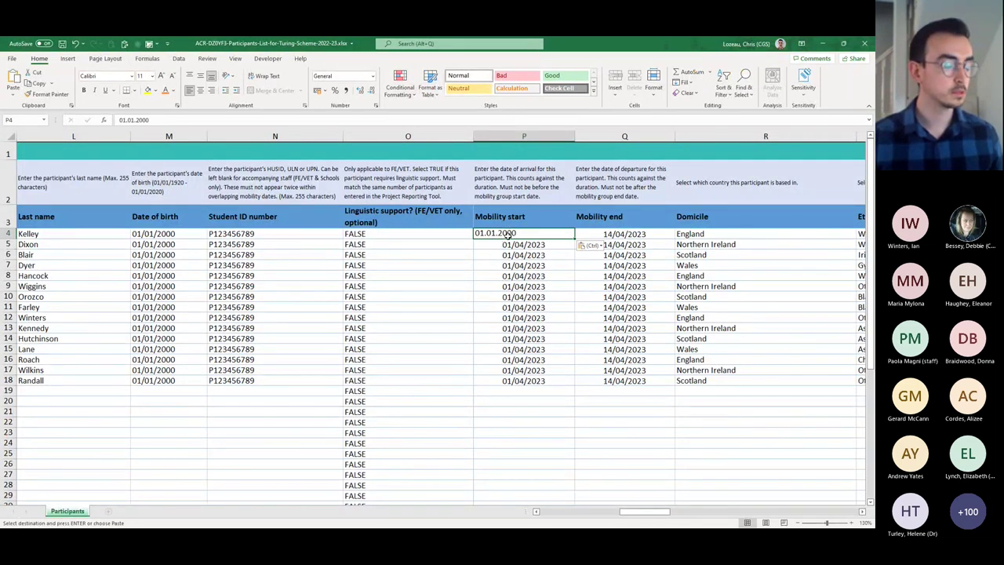
double_click(549, 234)
key("Return")
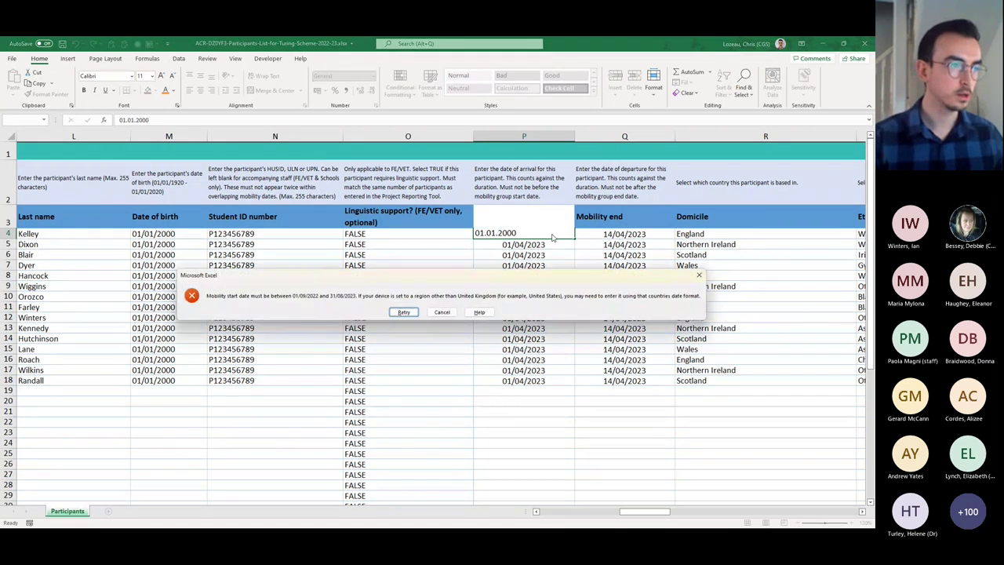
key("Escape")
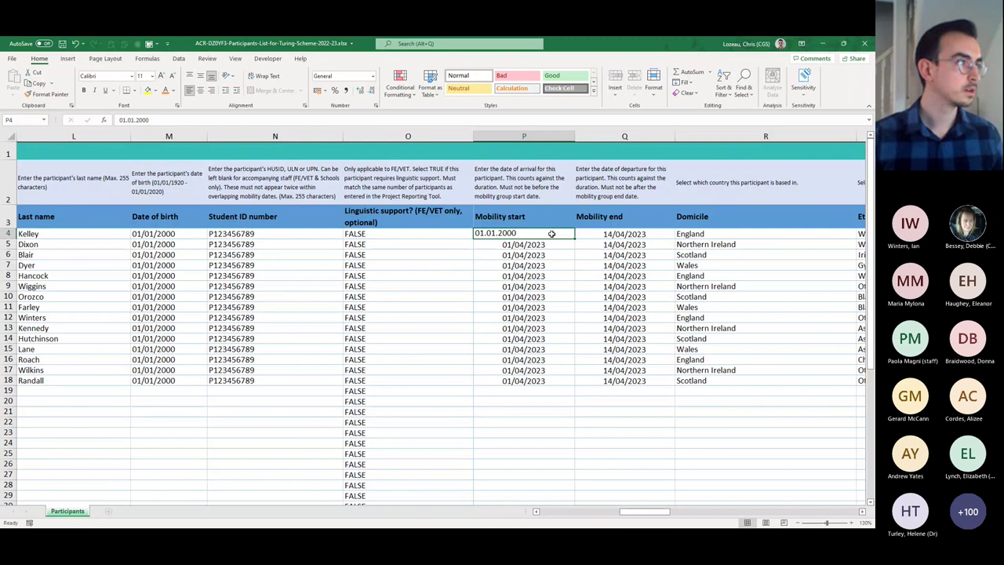
Step: Paste the copied date into P4 again via right-click paste options, dismissing the clipboard error
key("alt+Tab")
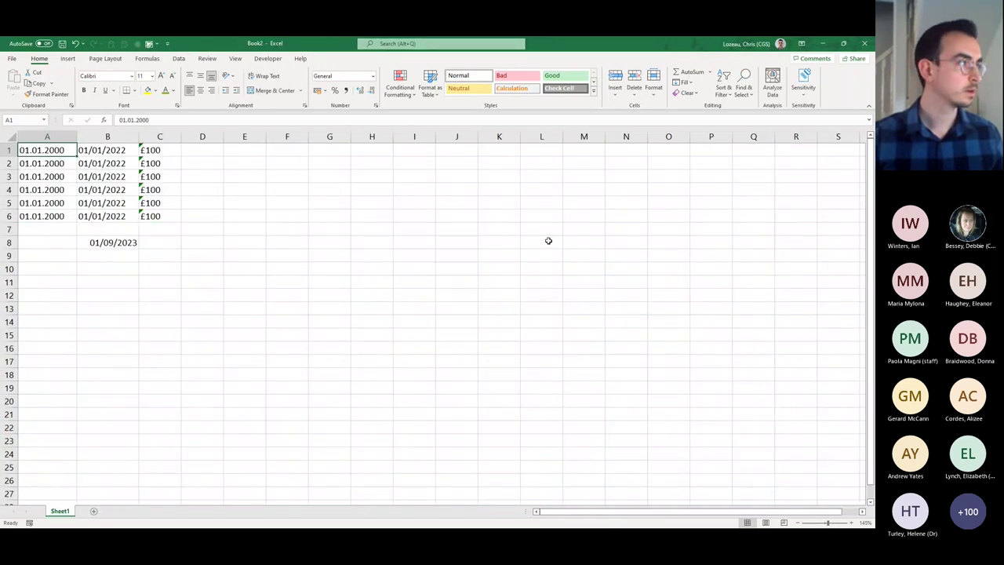
key("alt+Tab")
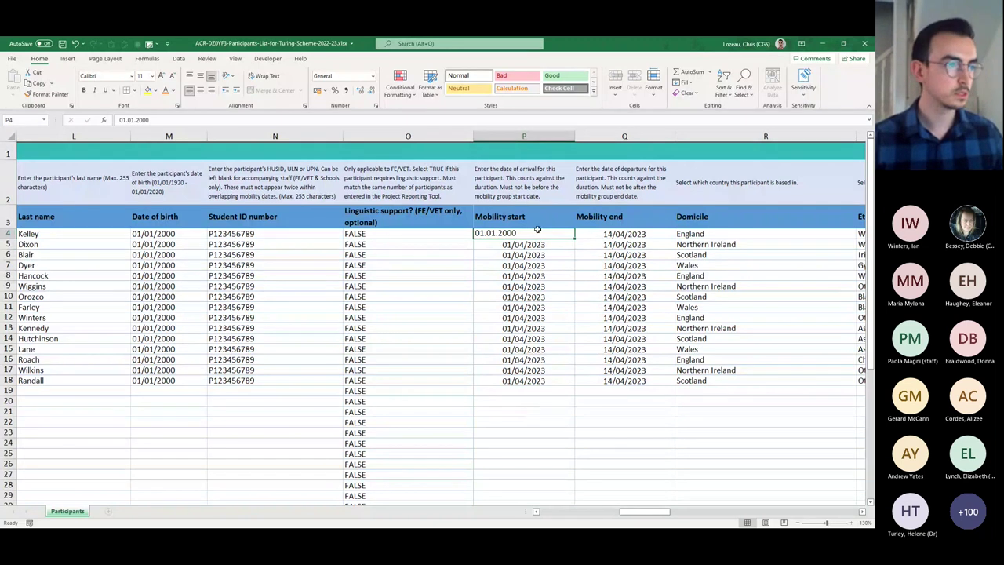
key("ctrl+v")
right_click(512, 235)
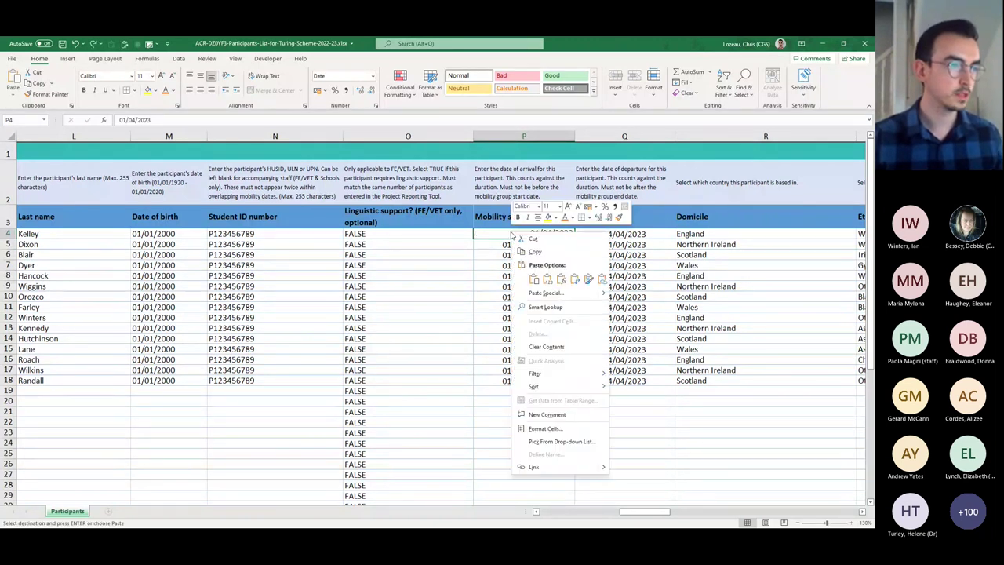
left_click(548, 279)
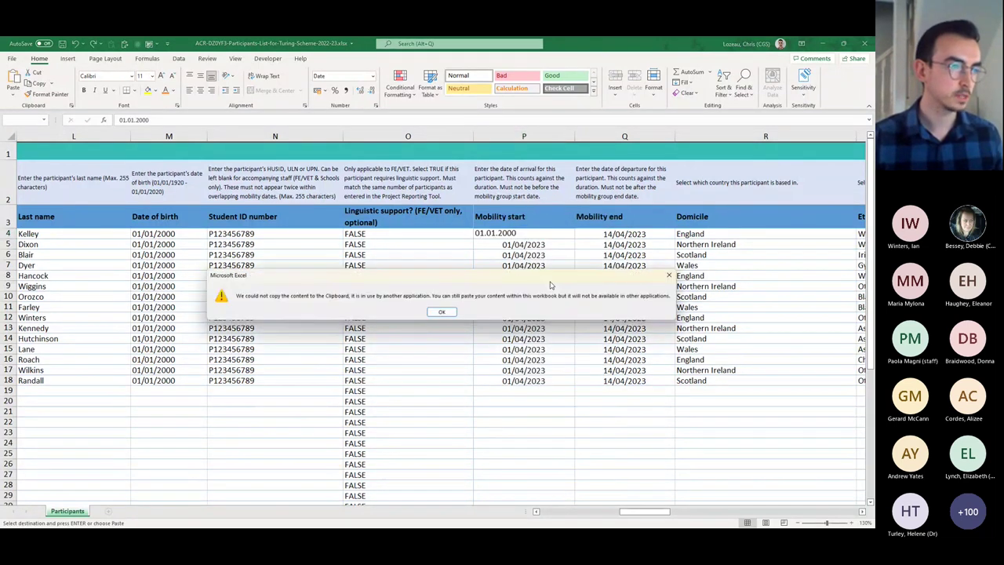
left_click(442, 311)
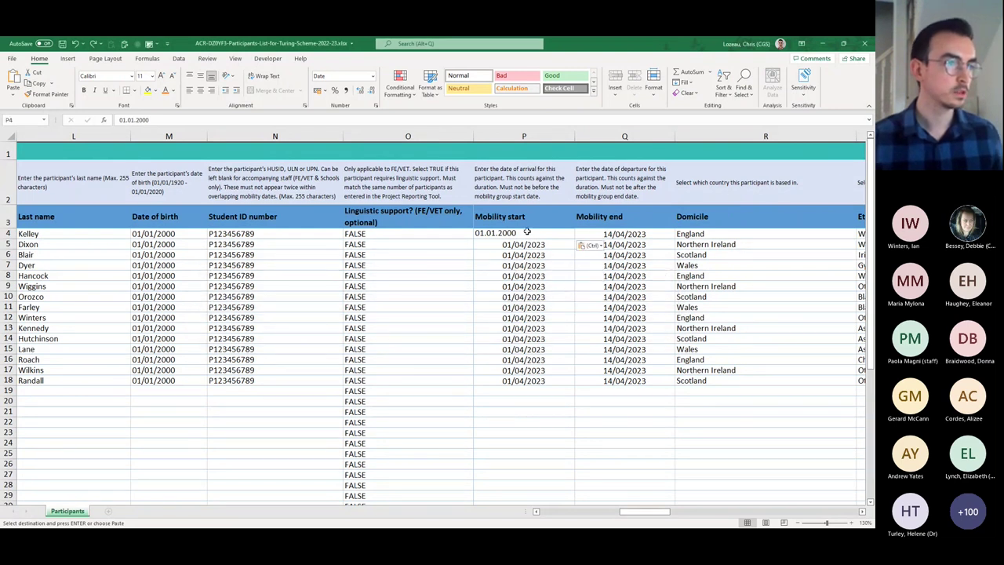
key("ctrl+v")
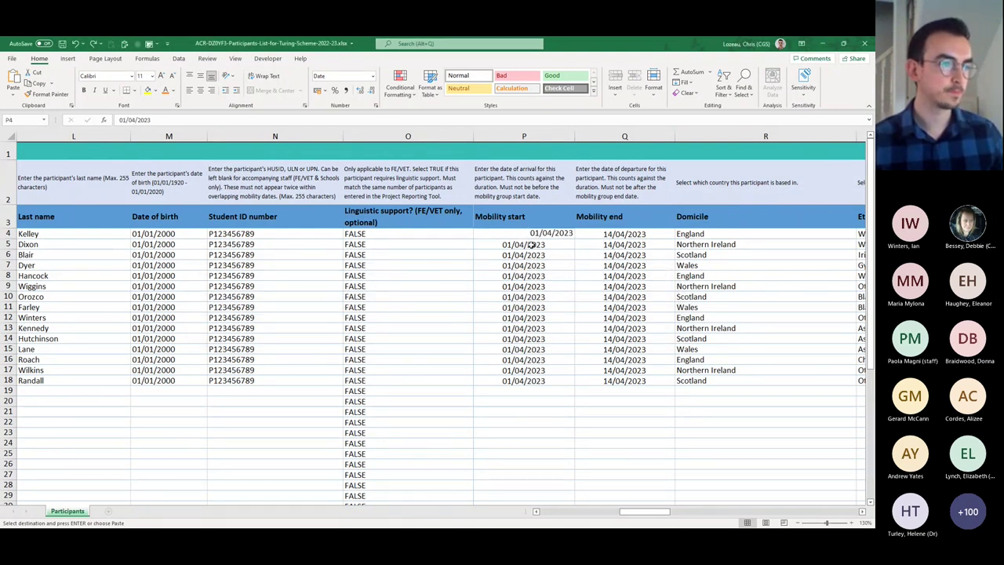
Step: Paste 01/09/2023 into the first Mobility start P4 and re-open P5's date
key("ctrl+v")
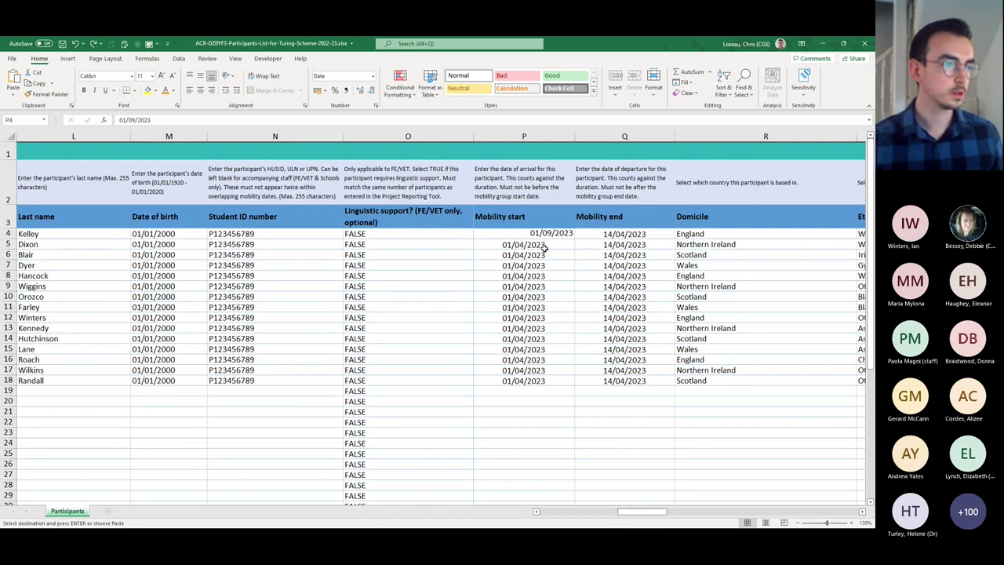
key("alt+Tab")
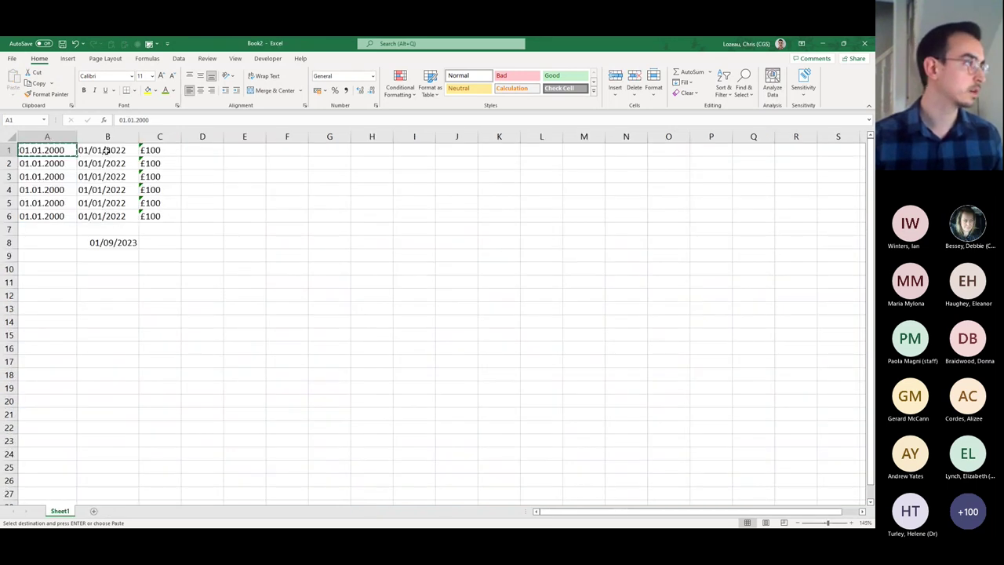
key("alt+Tab")
double_click(544, 248)
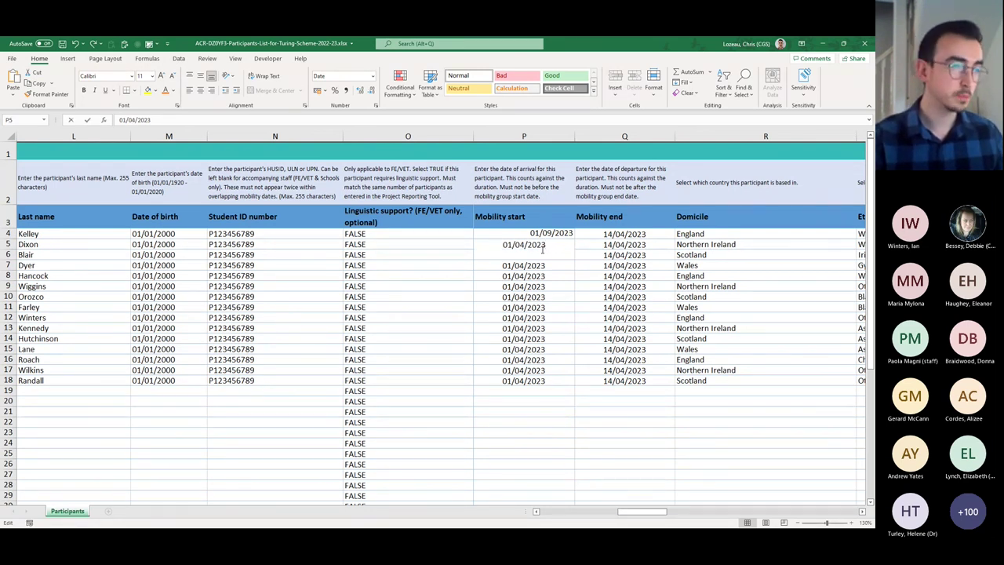
key("Escape")
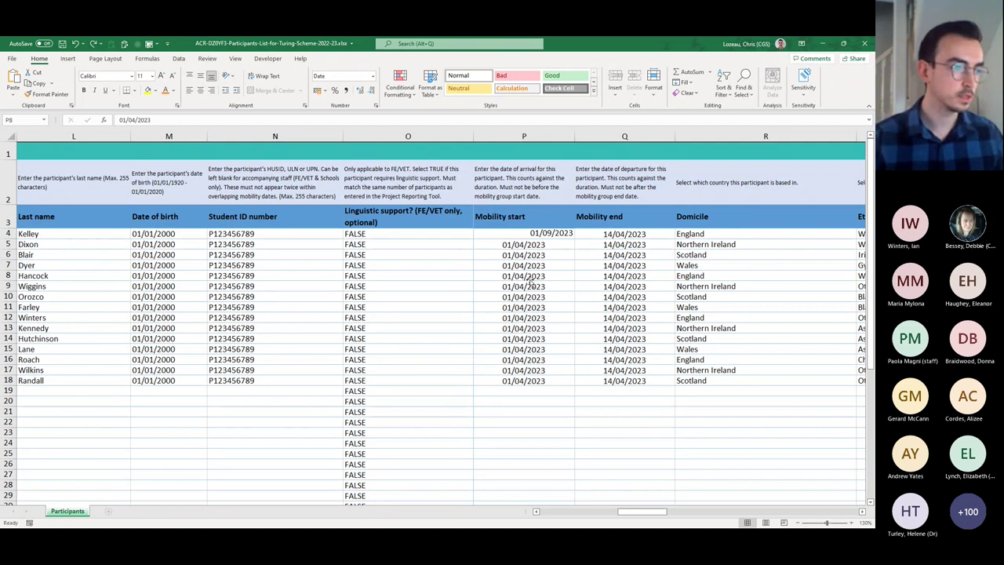
Step: Re-enter the P8 and P9 mobility start dates so they read 1 April 2023
double_click(506, 276)
left_click_drag(506, 276, 549, 276)
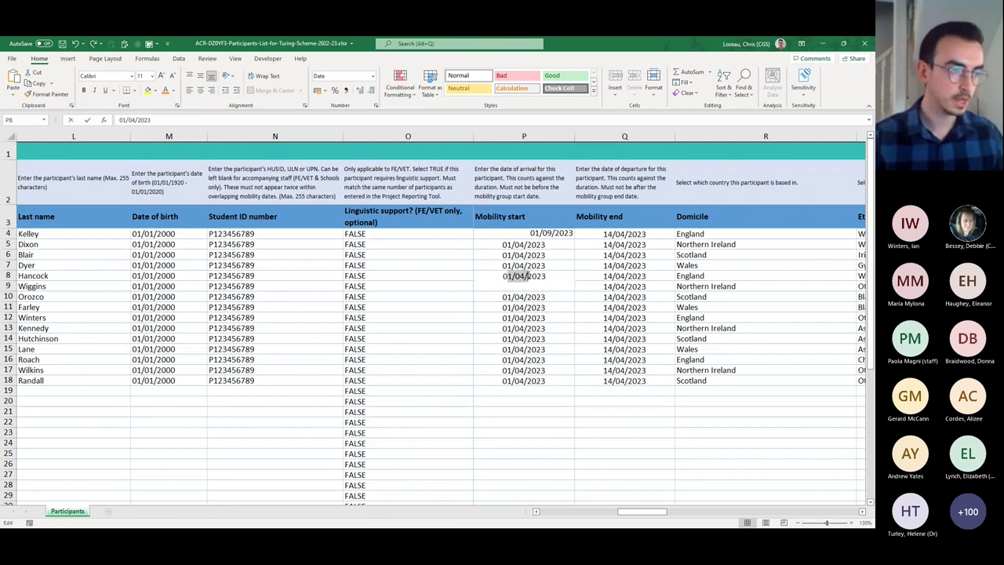
left_click(552, 275)
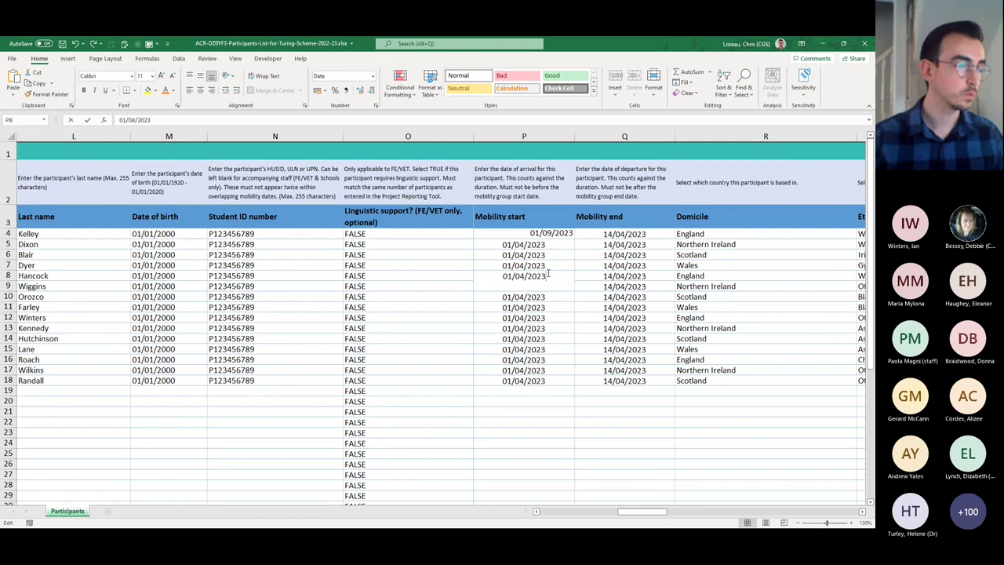
key("Return")
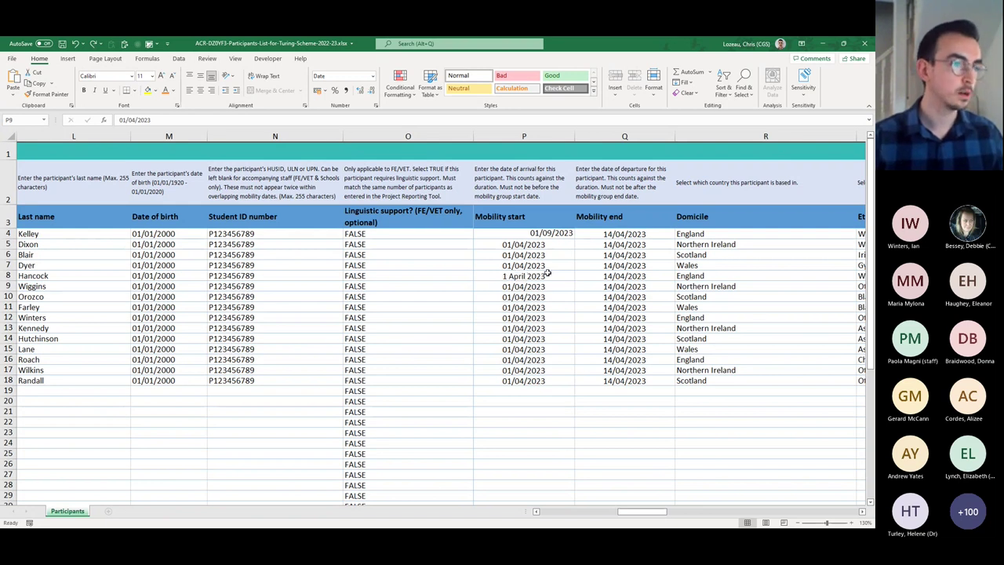
double_click(546, 287)
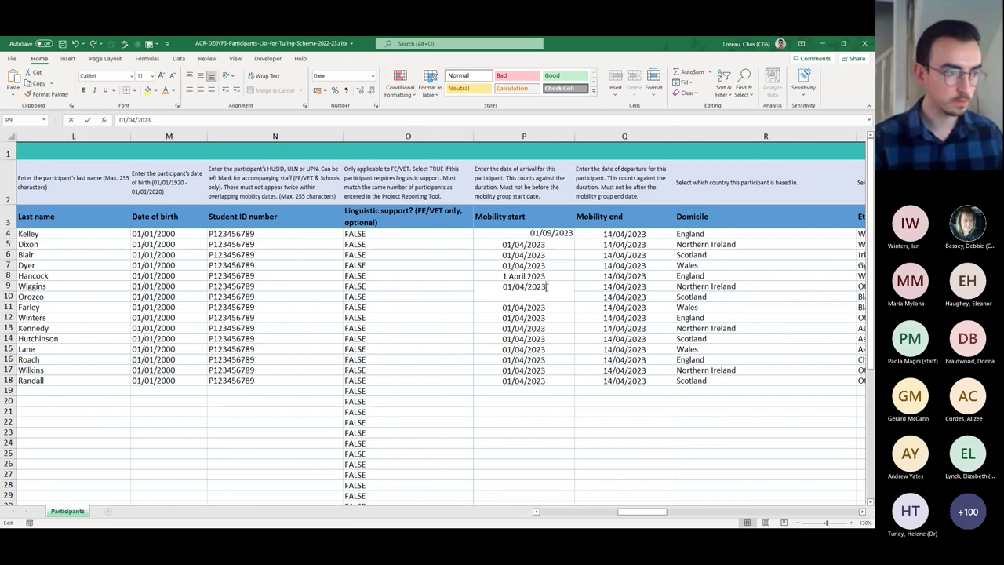
key("Return")
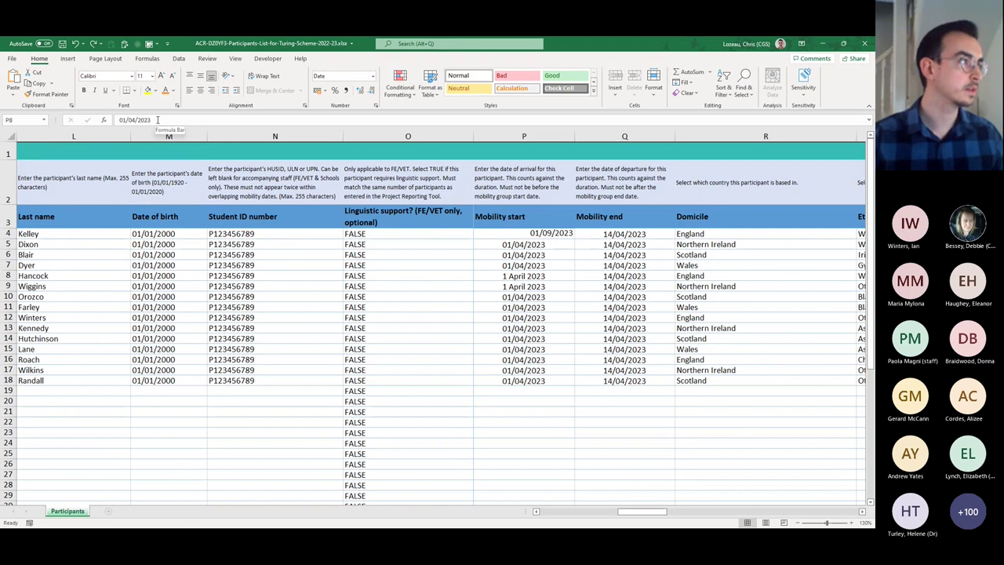
Step: Re-enter P8's date as 1 April 2023 in the formula bar, minimise the workbook, and go to PowerPoint
left_click_drag(158, 119, 118, 119)
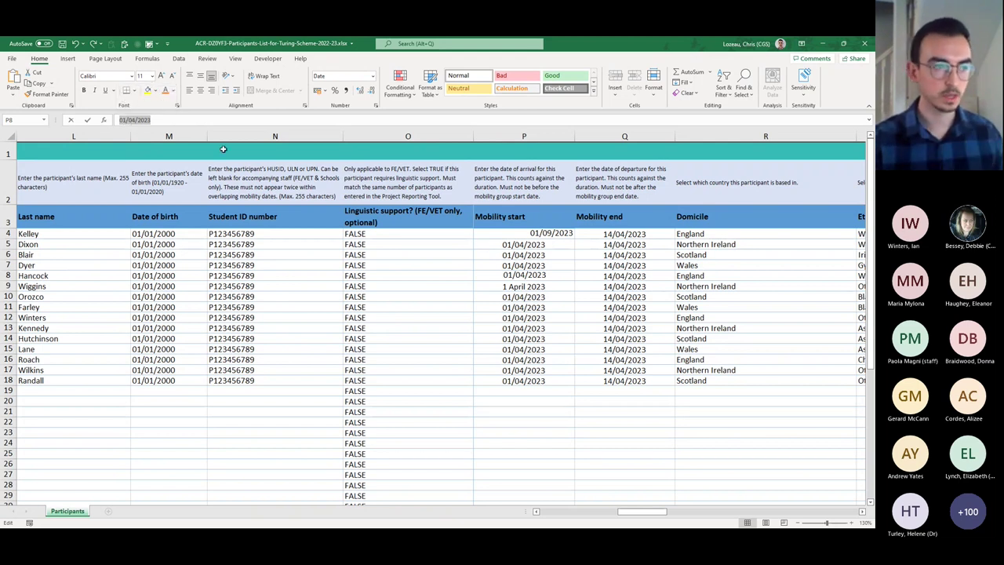
key("Return")
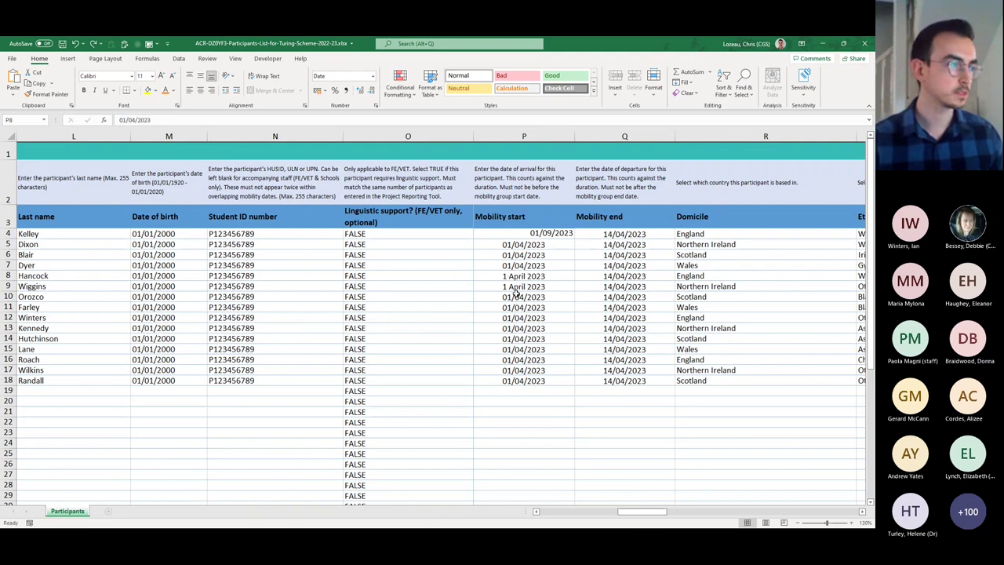
left_click_drag(627, 513, 611, 514)
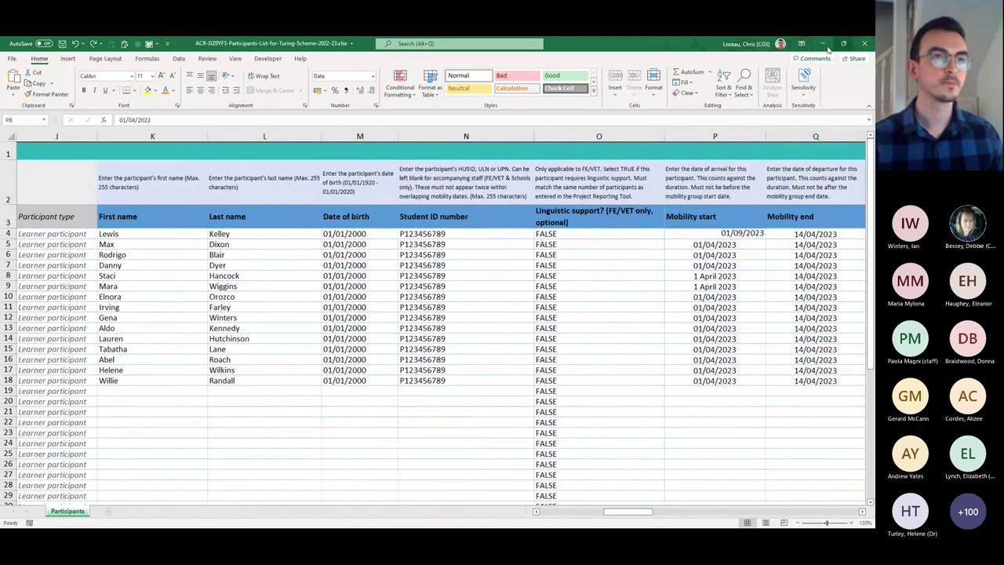
left_click(823, 45)
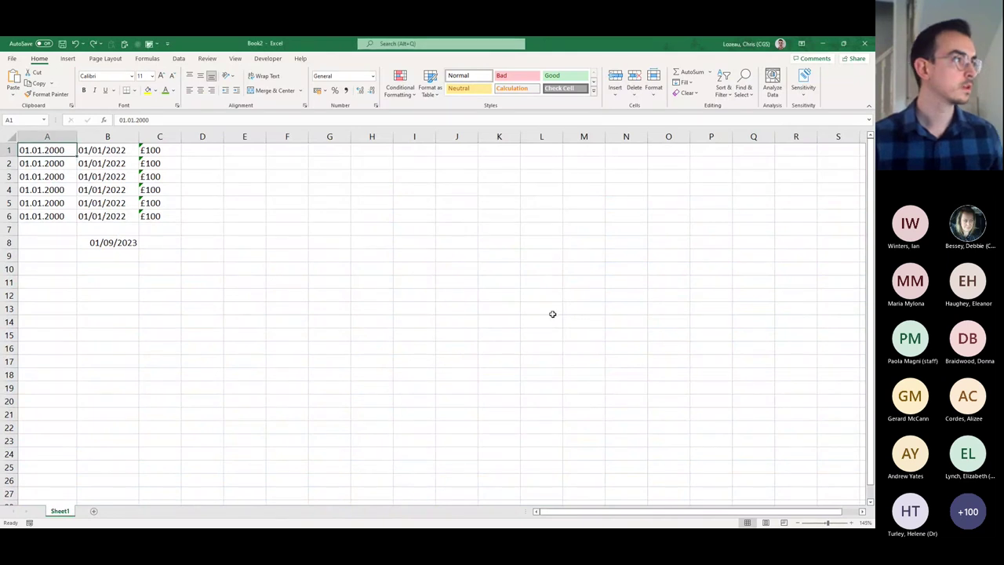
key("alt+Tab")
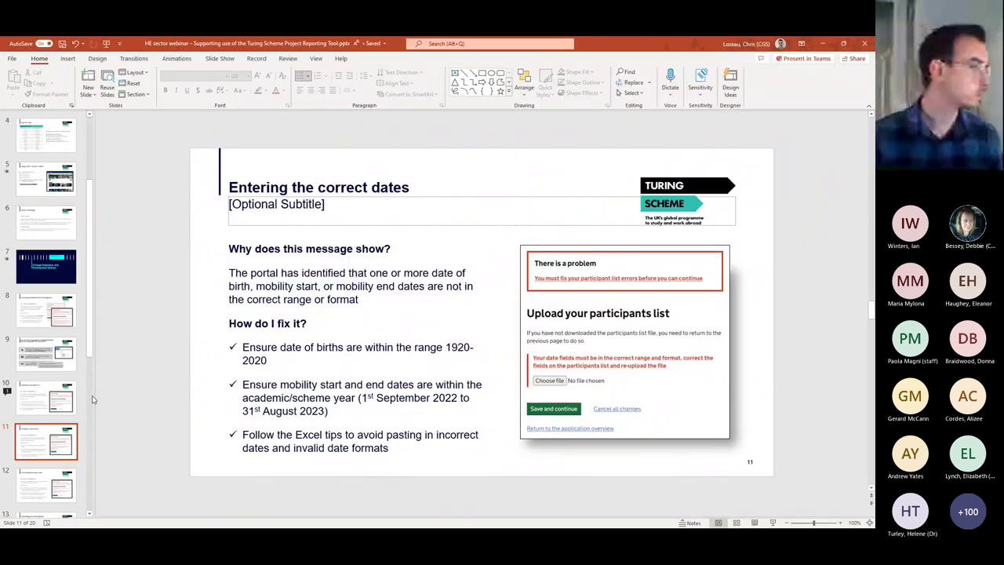
Step: Start the slideshow from slide 11 'Entering the correct dates' and advance to slide 12
left_click(47, 488)
left_click(50, 457)
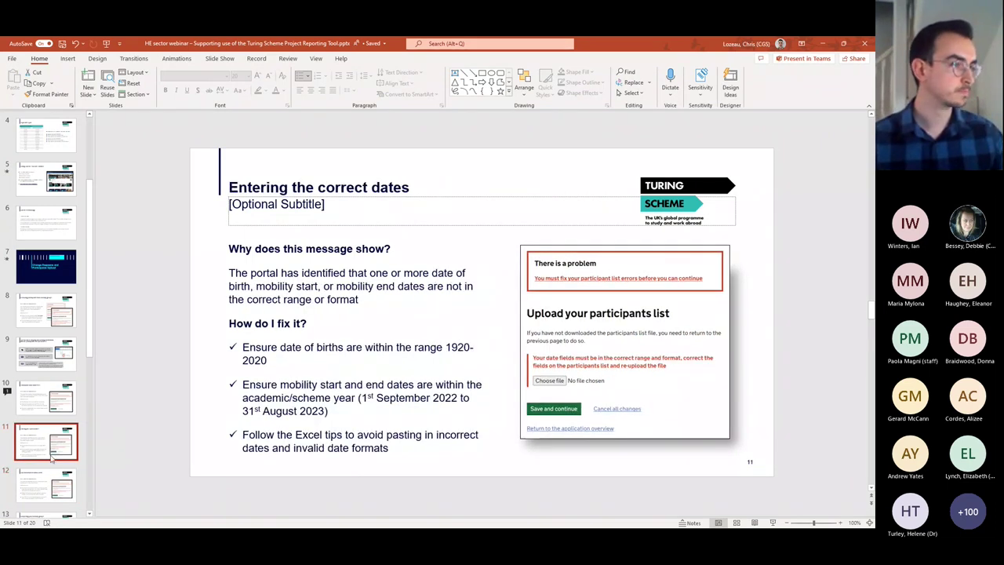
key("shift+F5")
key("Right")
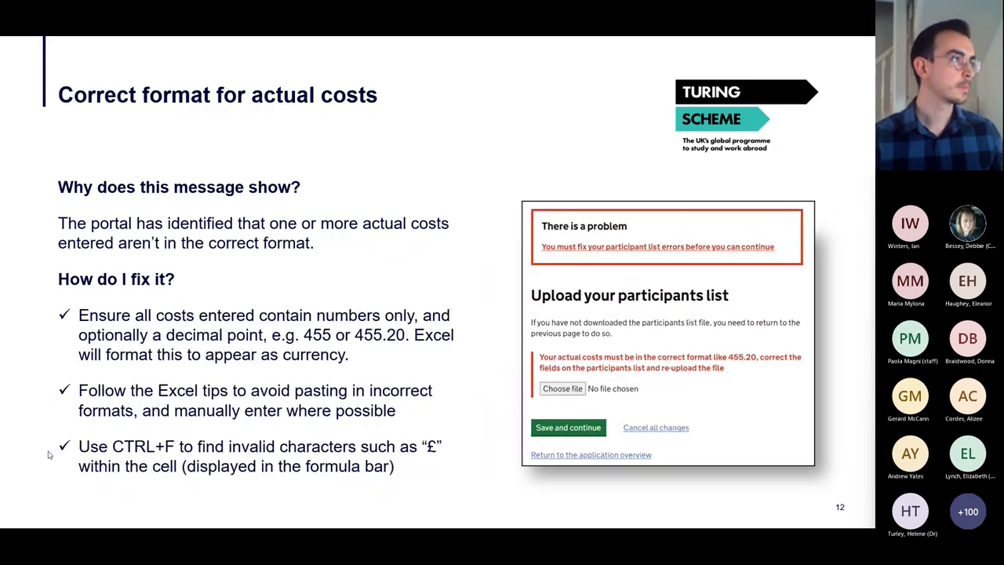